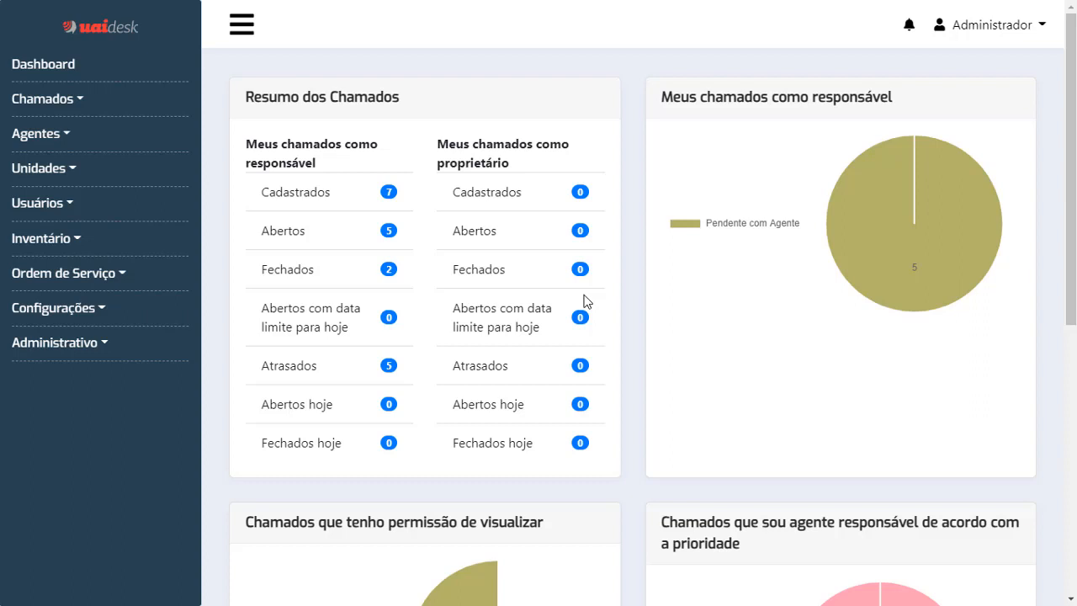
Collapse and restore the main navigation, then expand the Usuários menu in the sidebar.
{"action": "left_click", "coordinate": [244, 25]}
{"action": "left_click", "coordinate": [42, 23]}
{"action": "left_click", "coordinate": [55, 213]}
Open Usuários > Cadastrar to show the blank Dados do Usuário form.
{"action": "left_click", "coordinate": [64, 235]}
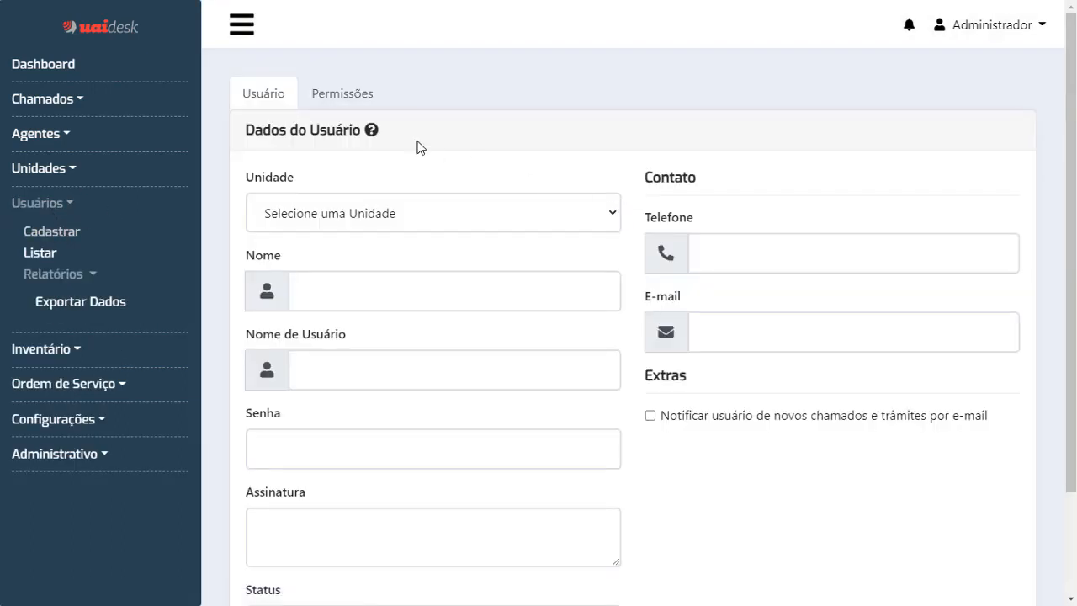
{"action": "mouse_move", "coordinate": [377, 136]}
{"action": "left_click_drag", "start_coordinate": [307, 130], "coordinate": [361, 130]}
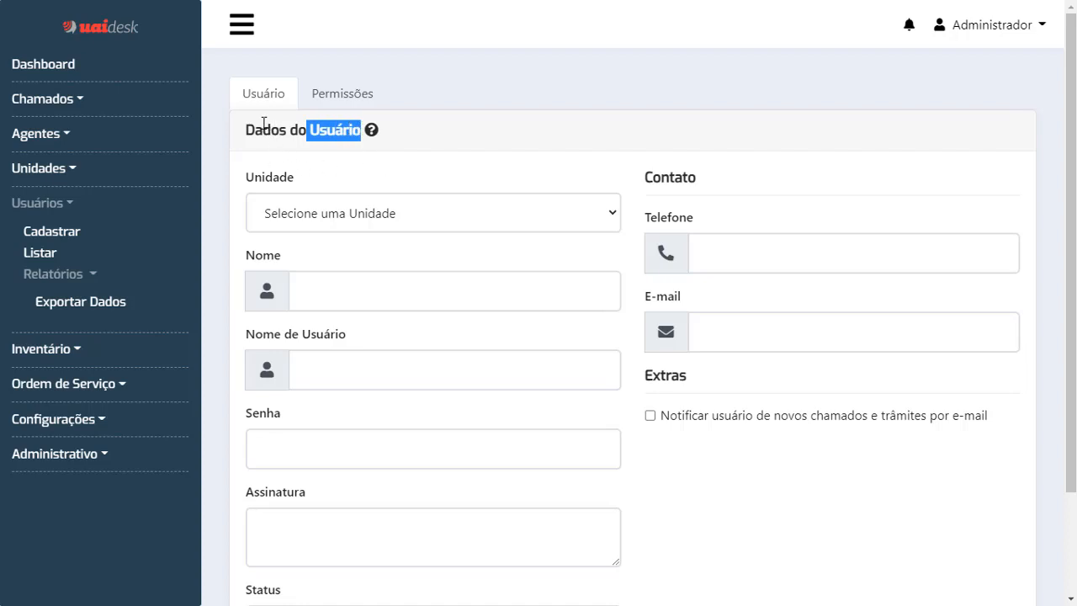
{"action": "left_click_drag", "start_coordinate": [243, 131], "coordinate": [362, 129]}
{"action": "left_click", "coordinate": [341, 126]}
{"action": "left_click_drag", "start_coordinate": [249, 128], "coordinate": [363, 128]}
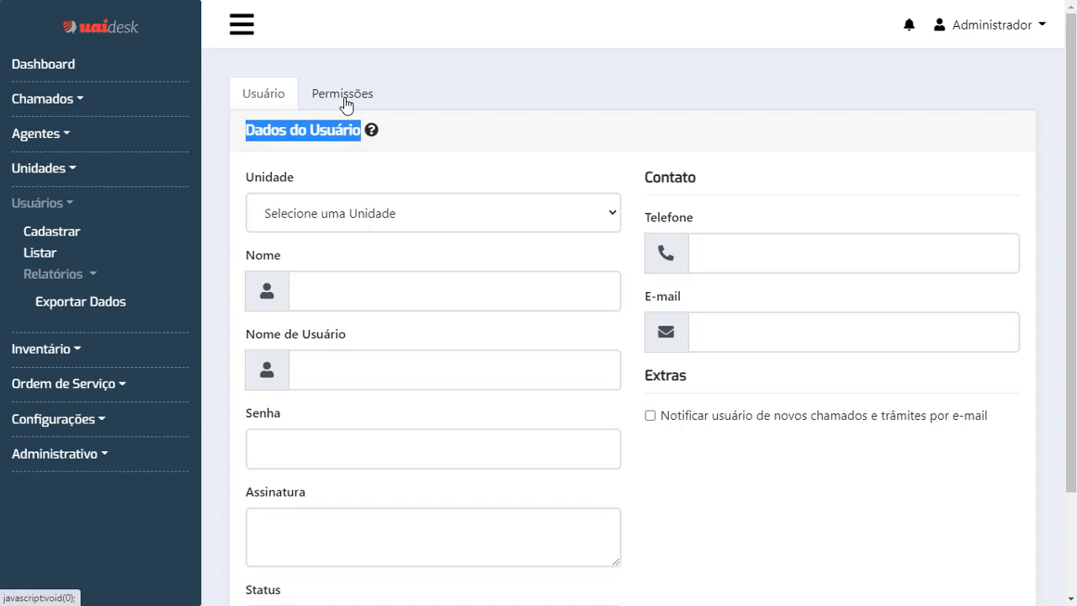
{"action": "left_click", "coordinate": [456, 181]}
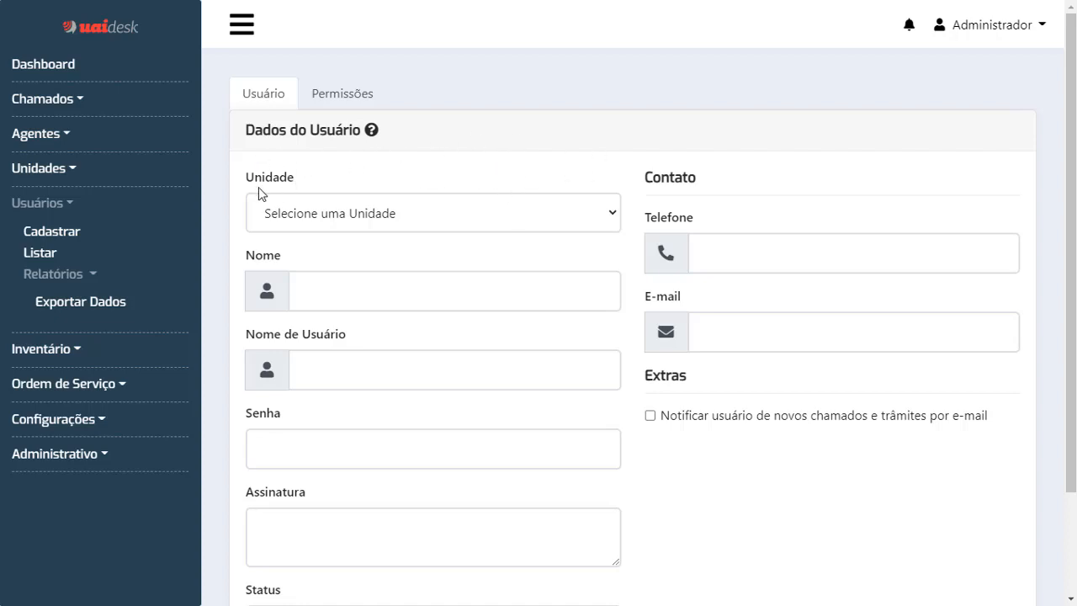
Set Unidade to Contabilidade and enter the user's full name and username.
{"action": "left_click", "coordinate": [427, 214]}
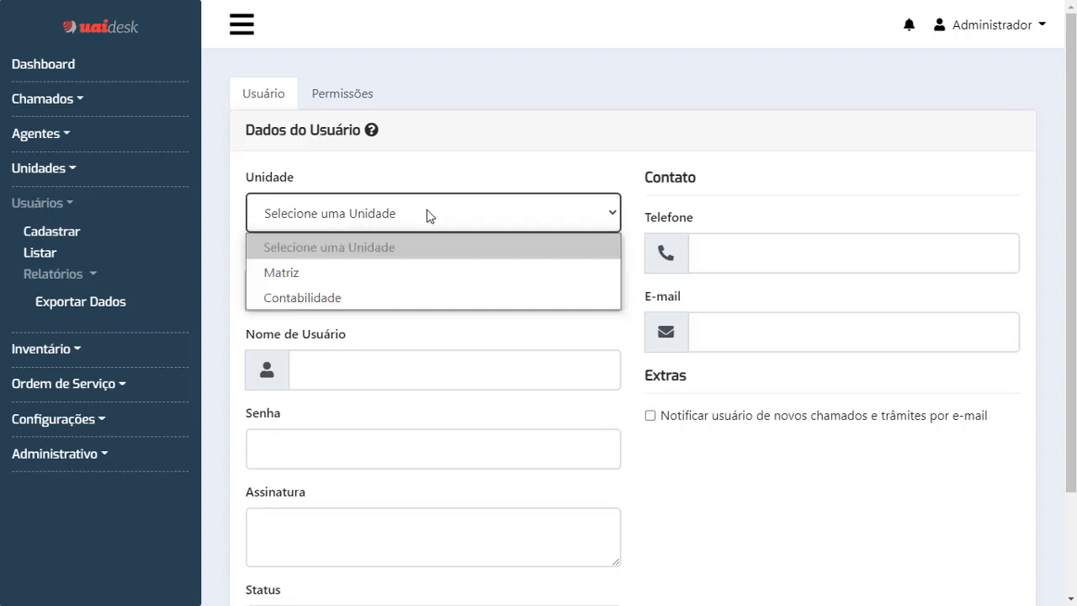
{"action": "left_click", "coordinate": [406, 302]}
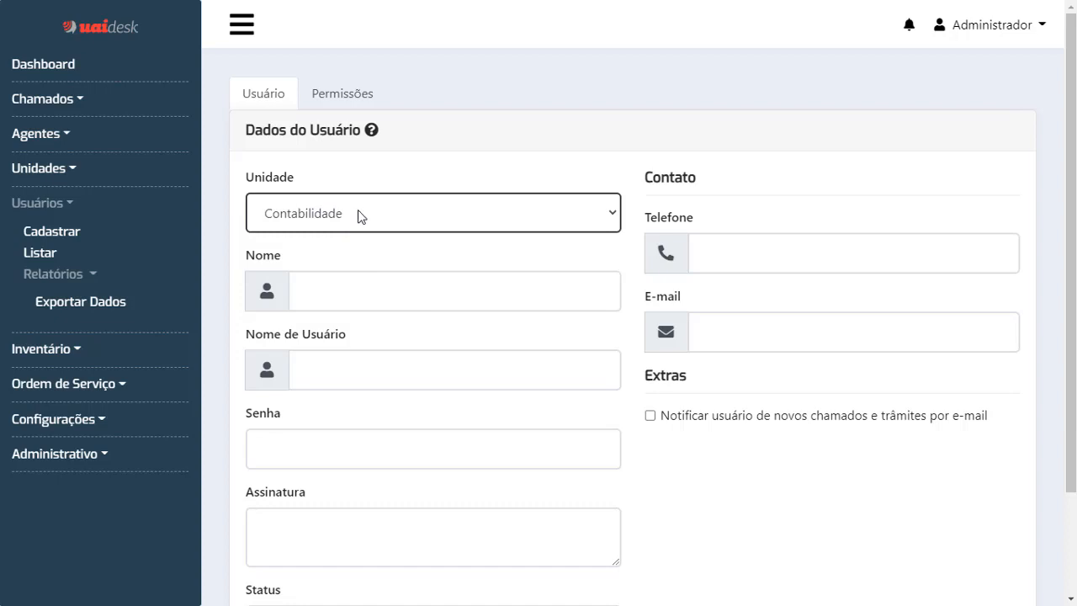
{"action": "left_click", "coordinate": [383, 288]}
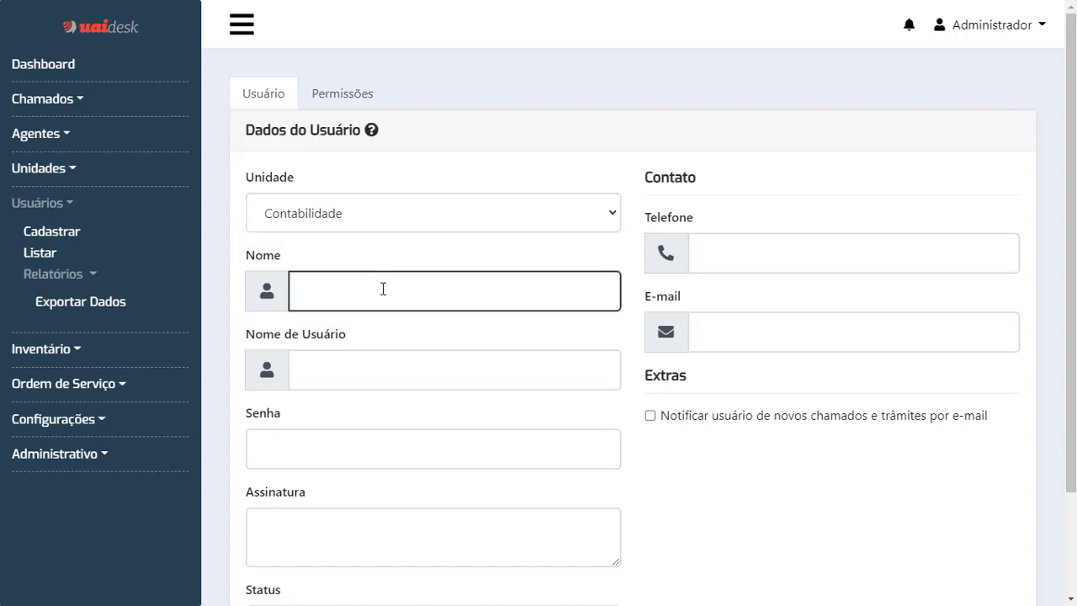
{"action": "type", "text": "João"}
{"action": "key", "text": "Tab"}
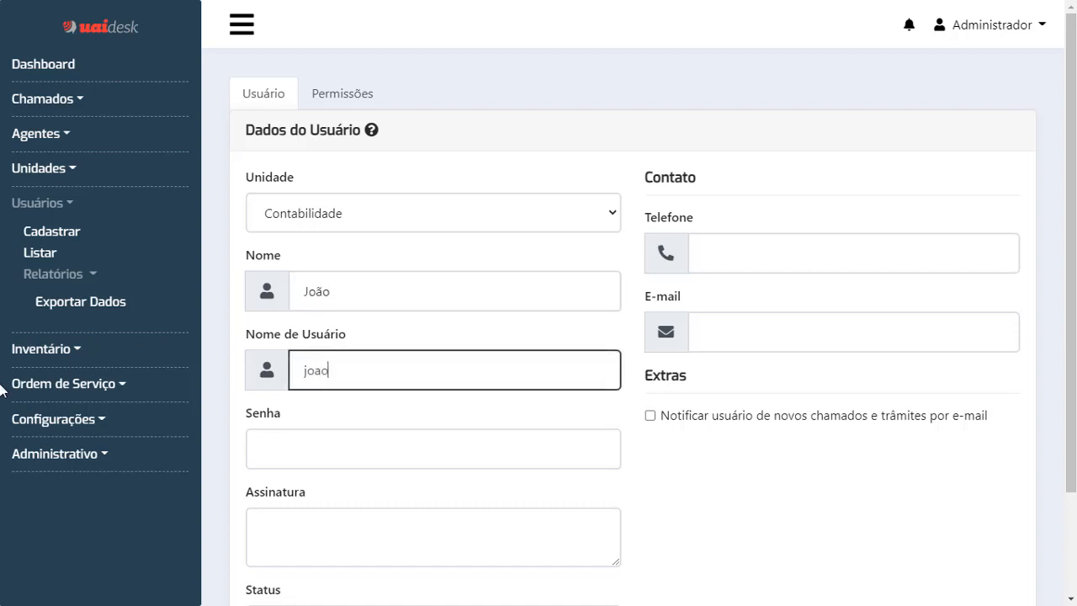
{"action": "left_click", "coordinate": [371, 301]}
{"action": "scroll", "coordinate": [540, 280], "scroll_direction": "down", "scroll_amount": 2}
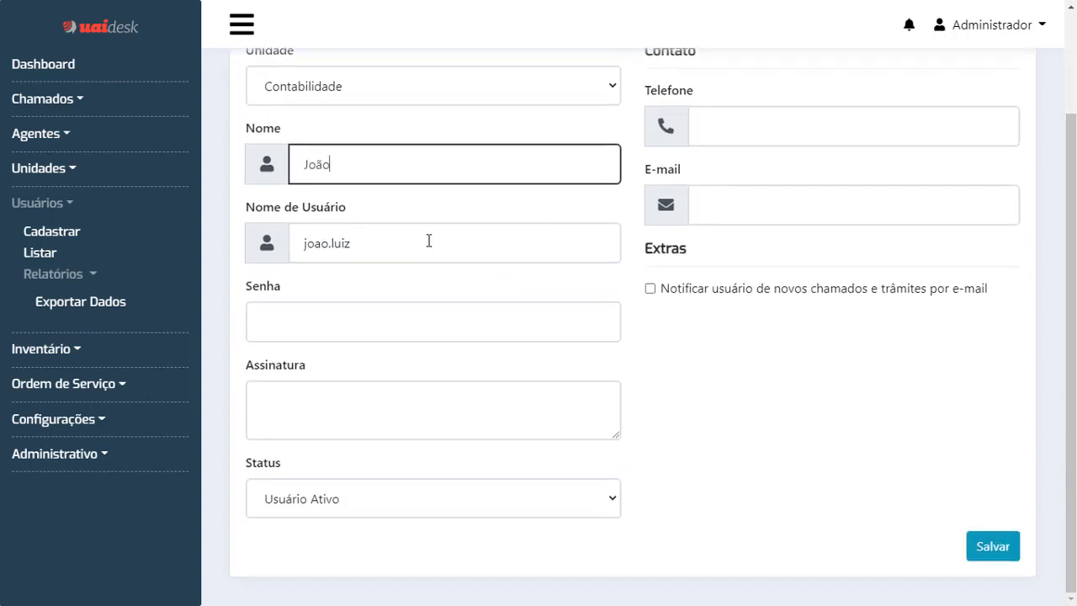
{"action": "left_click", "coordinate": [348, 243]}
{"action": "left_click_drag", "start_coordinate": [349, 243], "coordinate": [296, 243]}
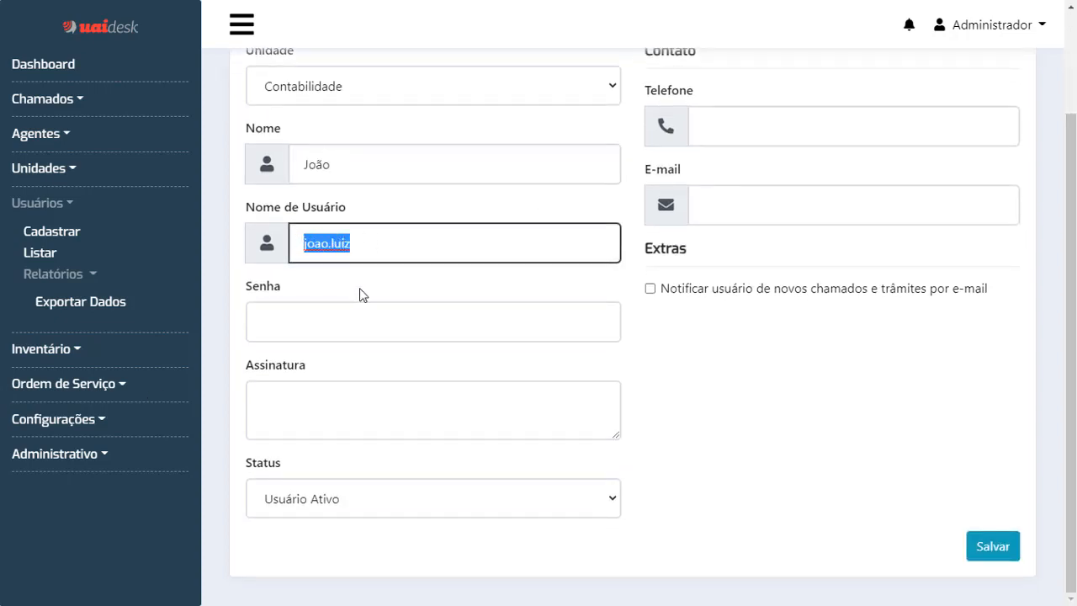
{"action": "scroll", "coordinate": [741, 290], "scroll_direction": "up", "scroll_amount": 1}
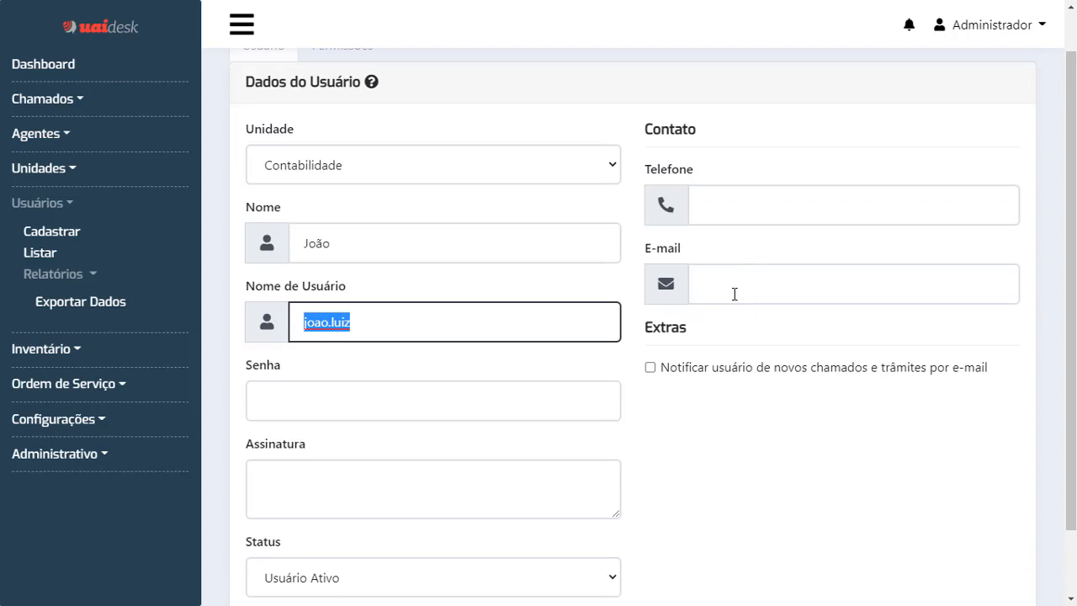
{"action": "left_click", "coordinate": [734, 289]}
{"action": "scroll", "coordinate": [361, 368], "scroll_direction": "down", "scroll_amount": 1}
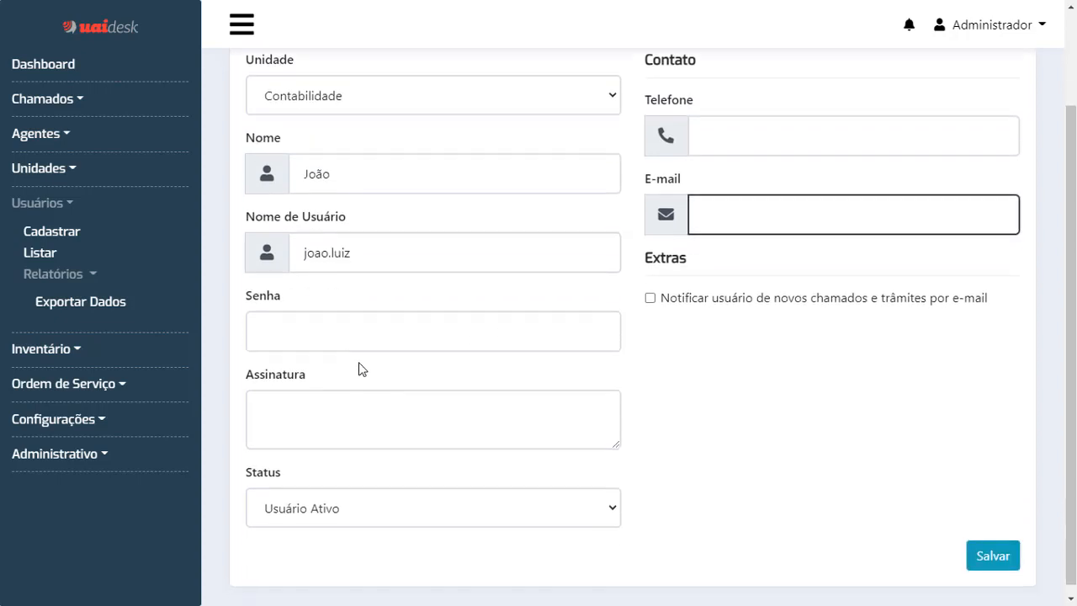
Set the user's password to an eight-character value.
{"action": "left_click", "coordinate": [388, 334]}
{"action": "type", "text": "123"}
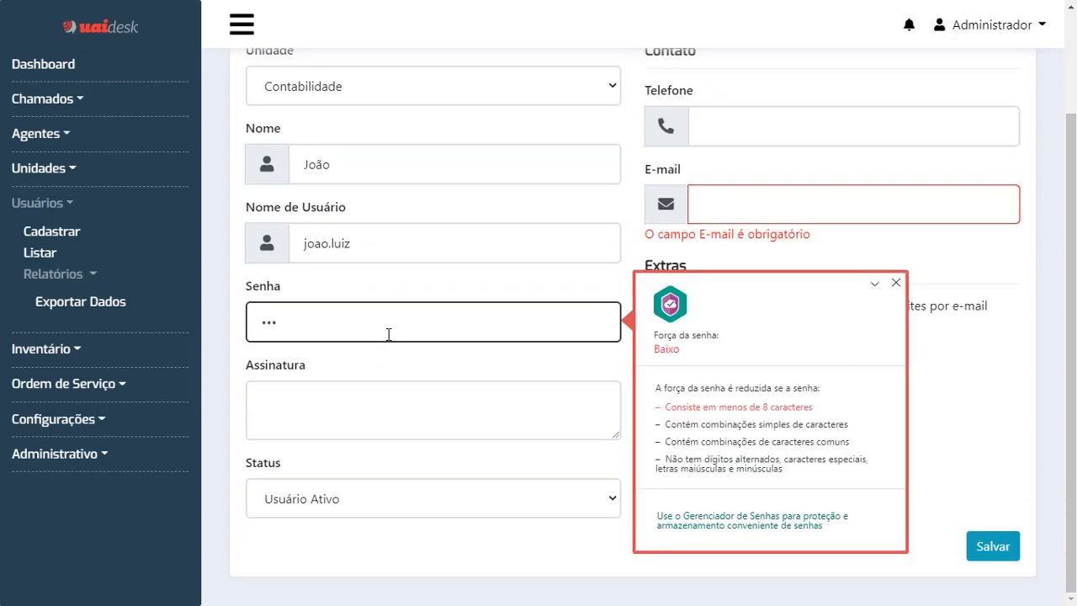
{"action": "key", "text": "BackSpace"}
{"action": "key", "text": "BackSpace"}
{"action": "key", "text": "BackSpace"}
{"action": "type", "text": "1234"}
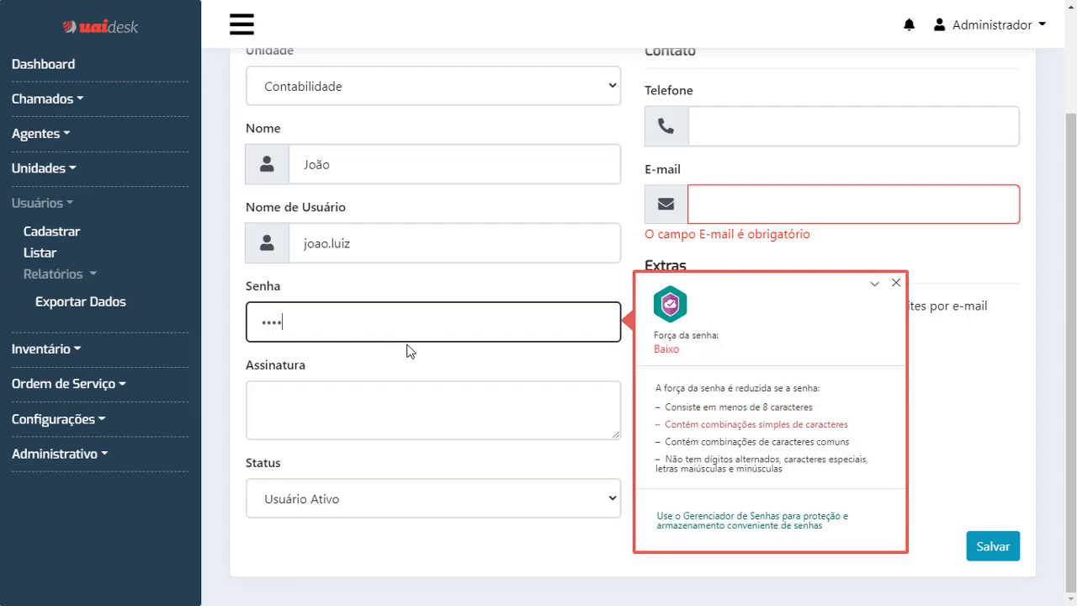
{"action": "type", "text": "5678"}
{"action": "left_click", "coordinate": [899, 285]}
{"action": "left_click", "coordinate": [455, 416]}
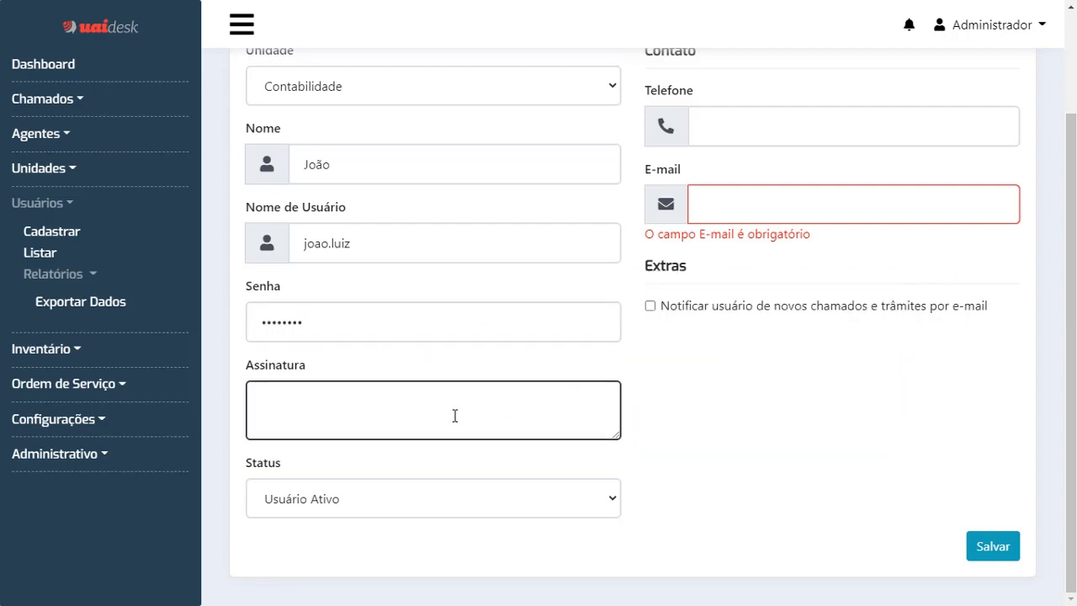
{"action": "left_click", "coordinate": [417, 337]}
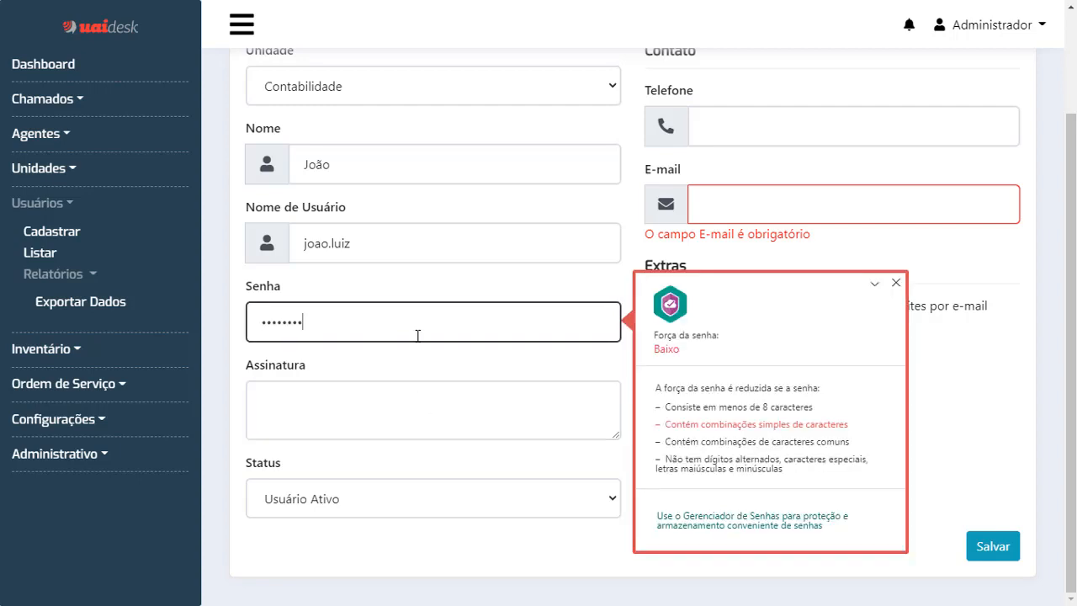
{"action": "key", "text": "BackSpace"}
{"action": "key", "text": "BackSpace"}
{"action": "key", "text": "BackSpace"}
{"action": "key", "text": "Tab"}
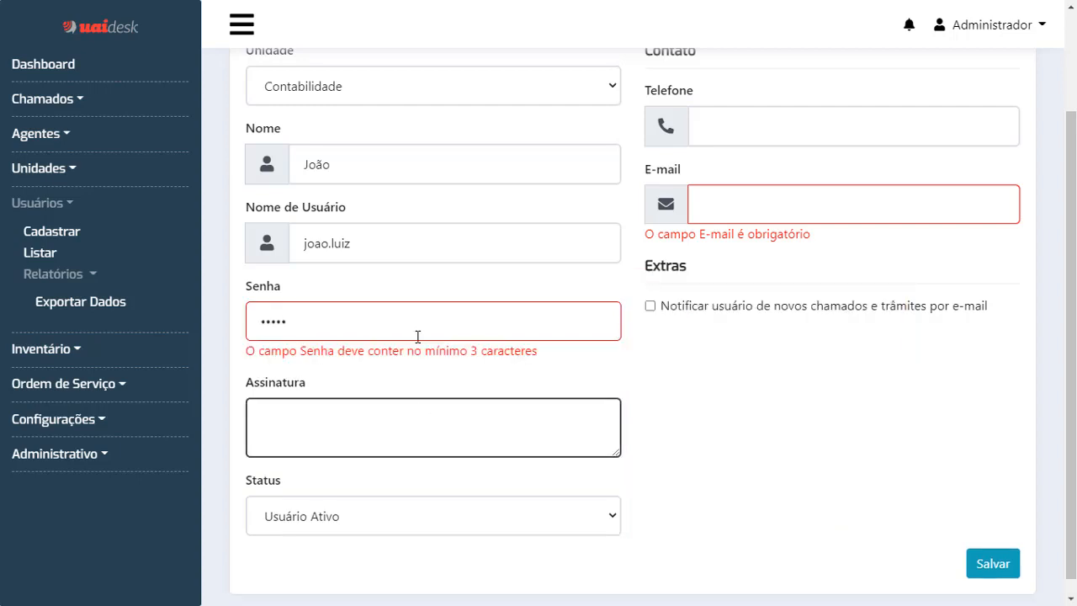
{"action": "left_click", "coordinate": [420, 334]}
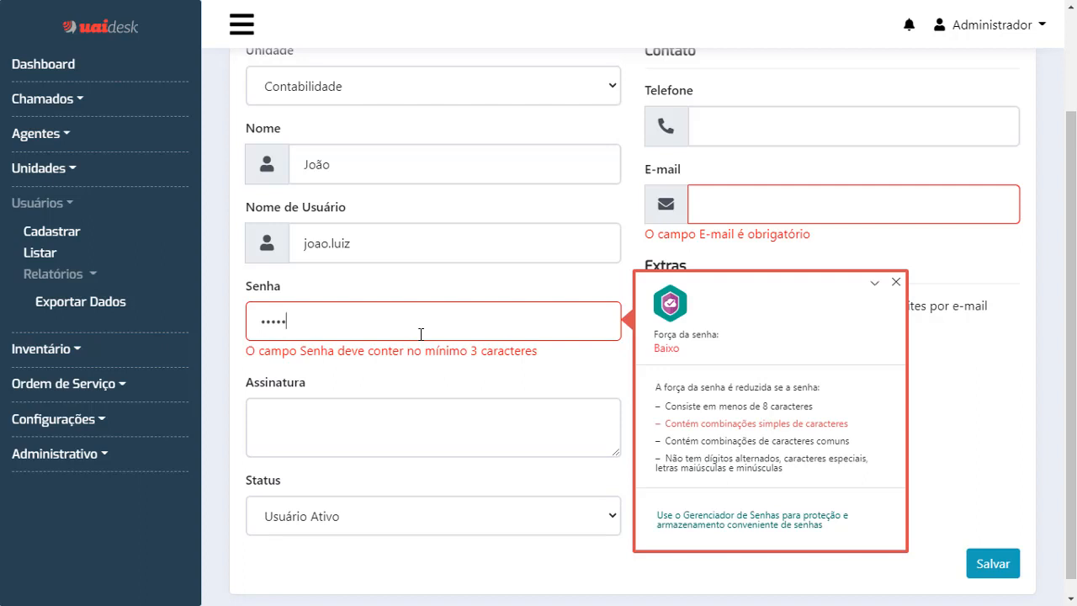
{"action": "double_click", "coordinate": [421, 334]}
{"action": "type", "text": "••••••••"}
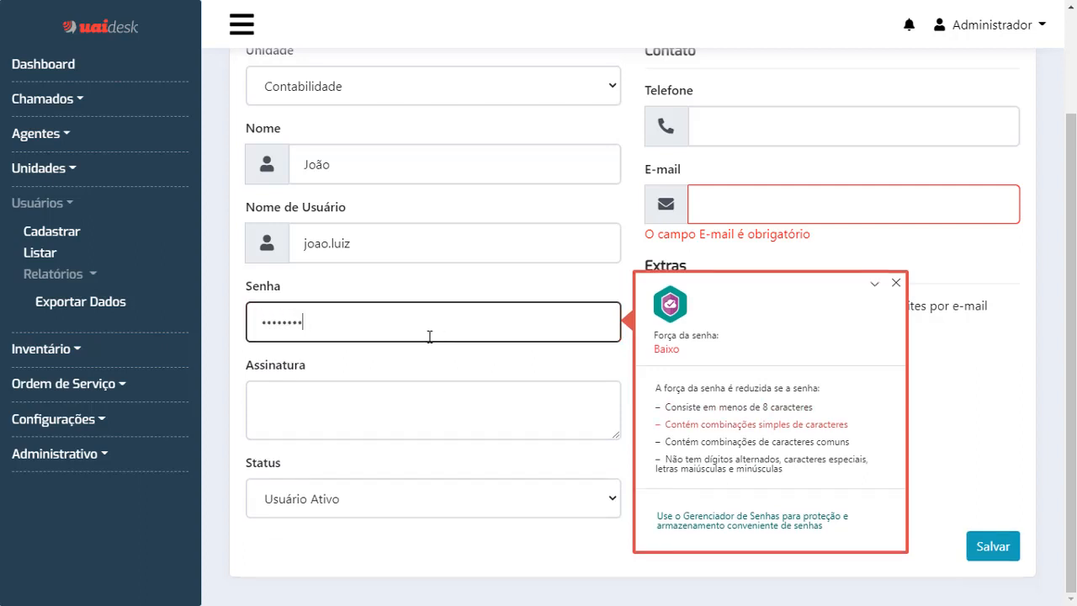
{"action": "key", "text": "Tab"}
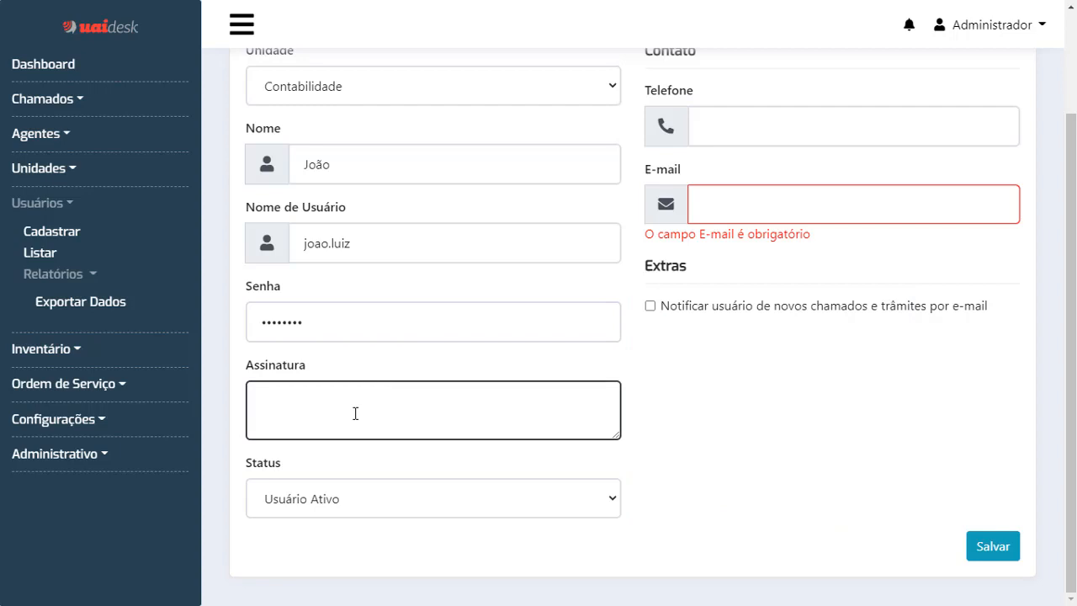
Write the signature 'Atenciosamente' with the user's full name on a second line.
{"action": "type", "text": "Atenciosamente"}
{"action": "key", "text": "Return"}
{"action": "type", "text": "Jpa"}
{"action": "key", "text": "BackSpace"}
{"action": "key", "text": "BackSpace"}
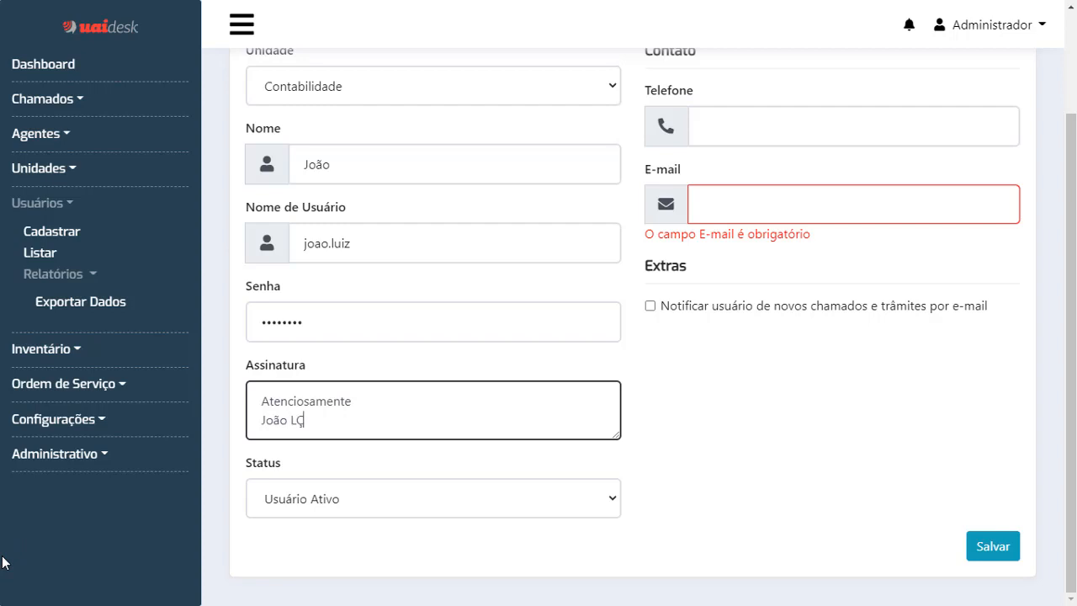
{"action": "left_click", "coordinate": [560, 500]}
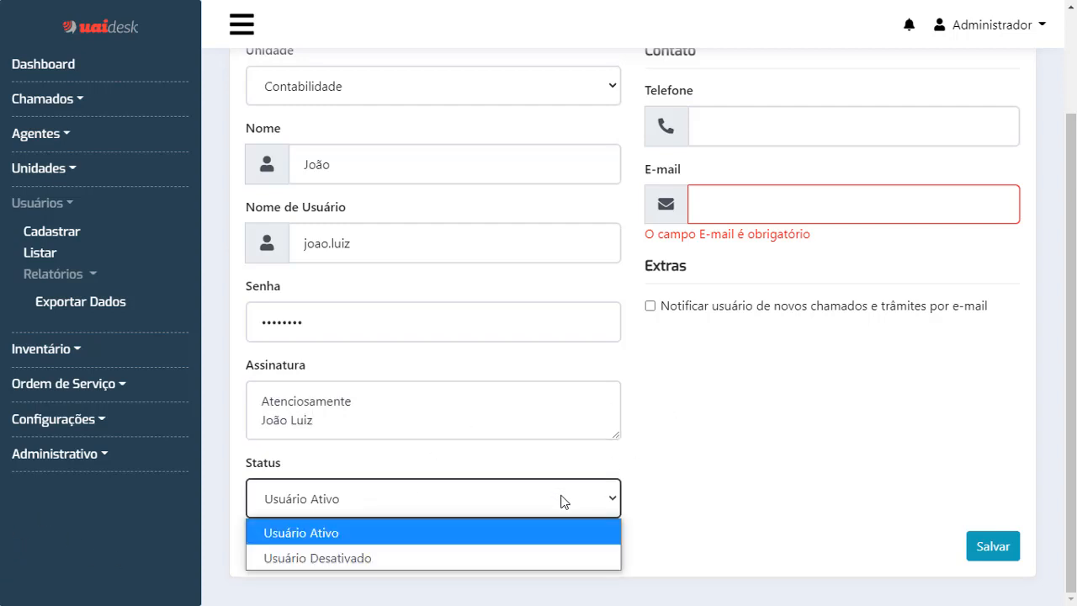
{"action": "left_click", "coordinate": [387, 541]}
{"action": "scroll", "coordinate": [744, 390], "scroll_direction": "up", "scroll_amount": 1}
{"action": "scroll", "coordinate": [744, 391], "scroll_direction": "up", "scroll_amount": 2}
{"action": "left_click", "coordinate": [923, 255]}
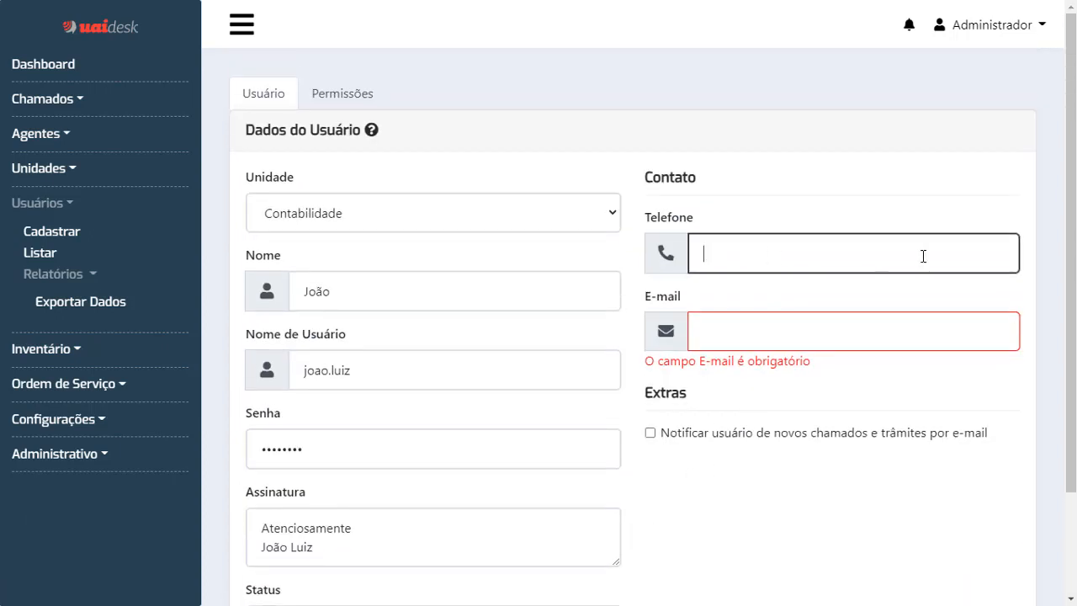
{"action": "scroll", "coordinate": [565, 339], "scroll_direction": "down", "scroll_amount": 3}
{"action": "left_click", "coordinate": [460, 497]}
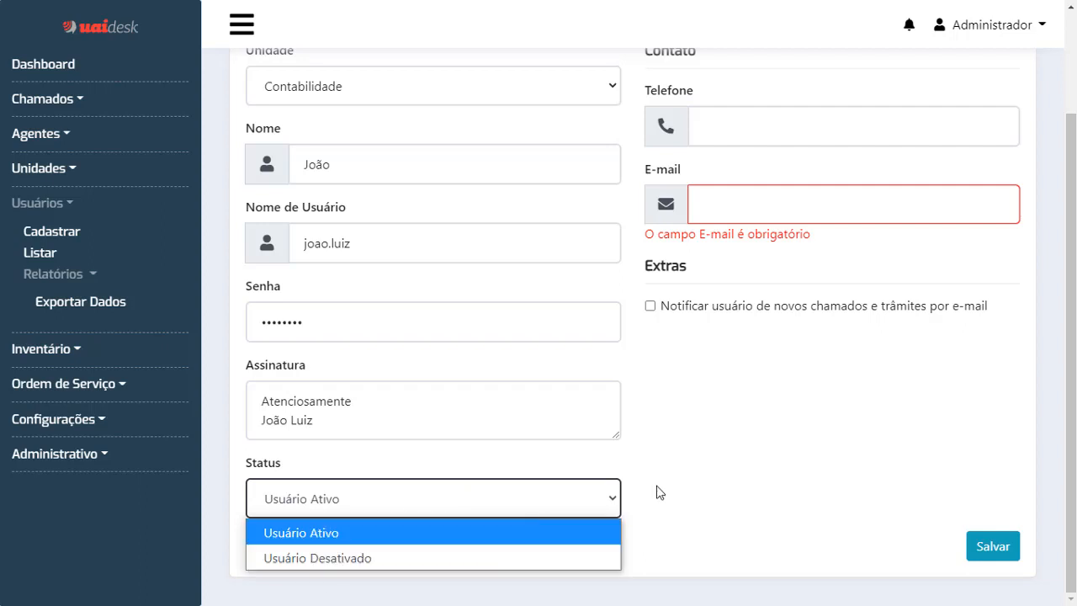
{"action": "left_click", "coordinate": [801, 473]}
{"action": "scroll", "coordinate": [842, 469], "scroll_direction": "up", "scroll_amount": 2}
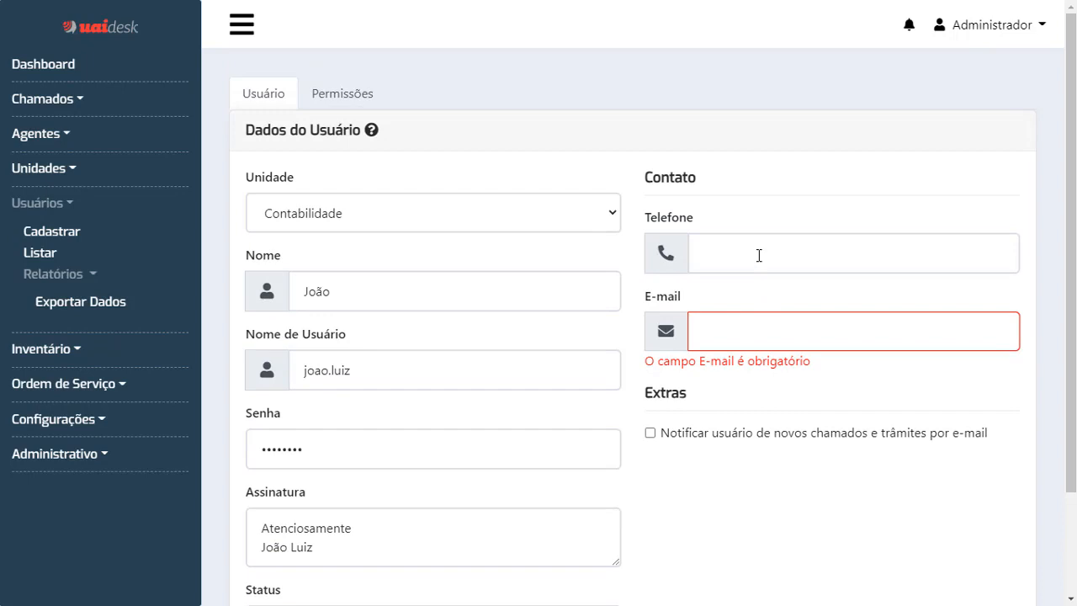
Enter the user's phone number and e-mail address, correcting the mistyped domain ending.
{"action": "left_click", "coordinate": [759, 255]}
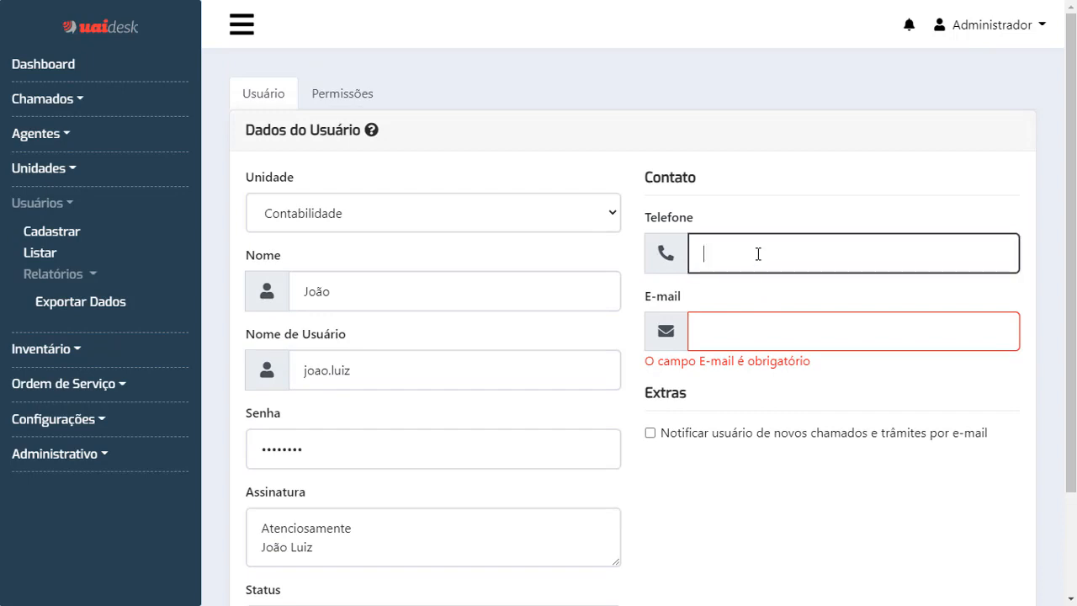
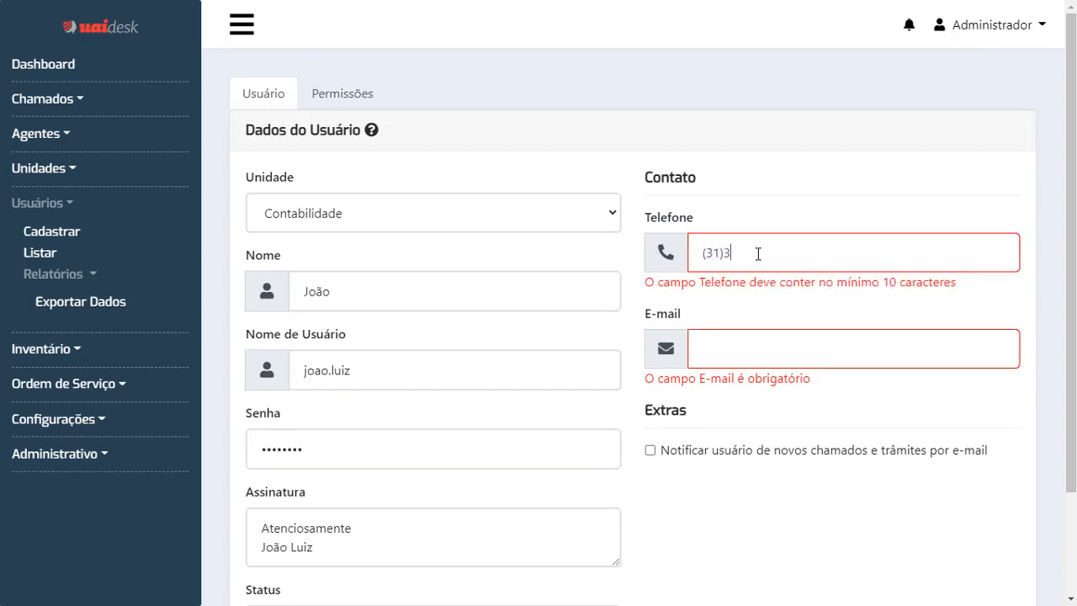
{"action": "key", "text": "Tab"}
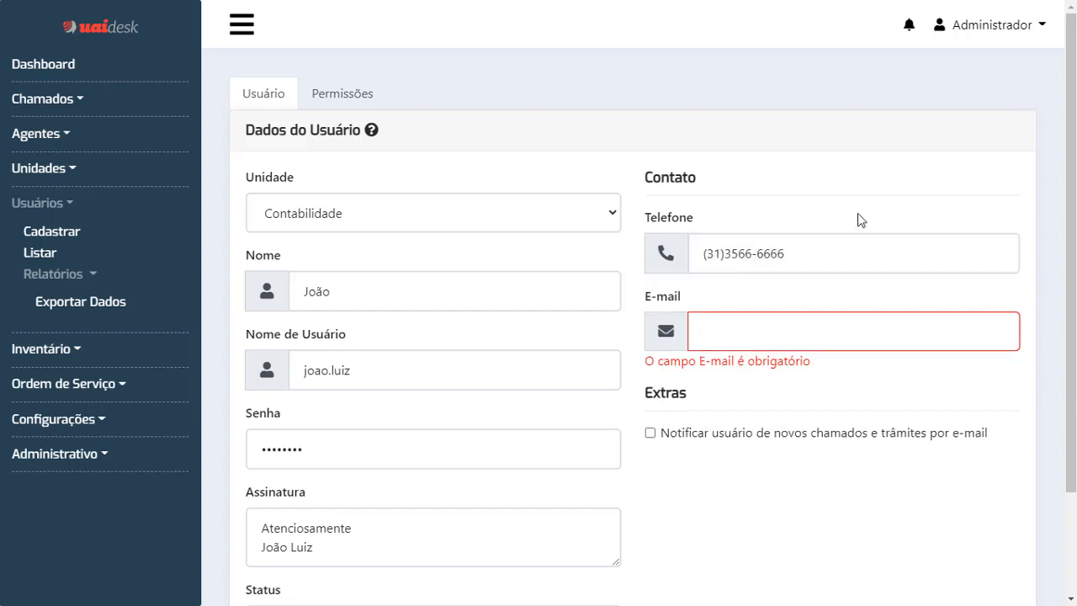
{"action": "scroll", "coordinate": [855, 231], "scroll_direction": "down", "scroll_amount": 1}
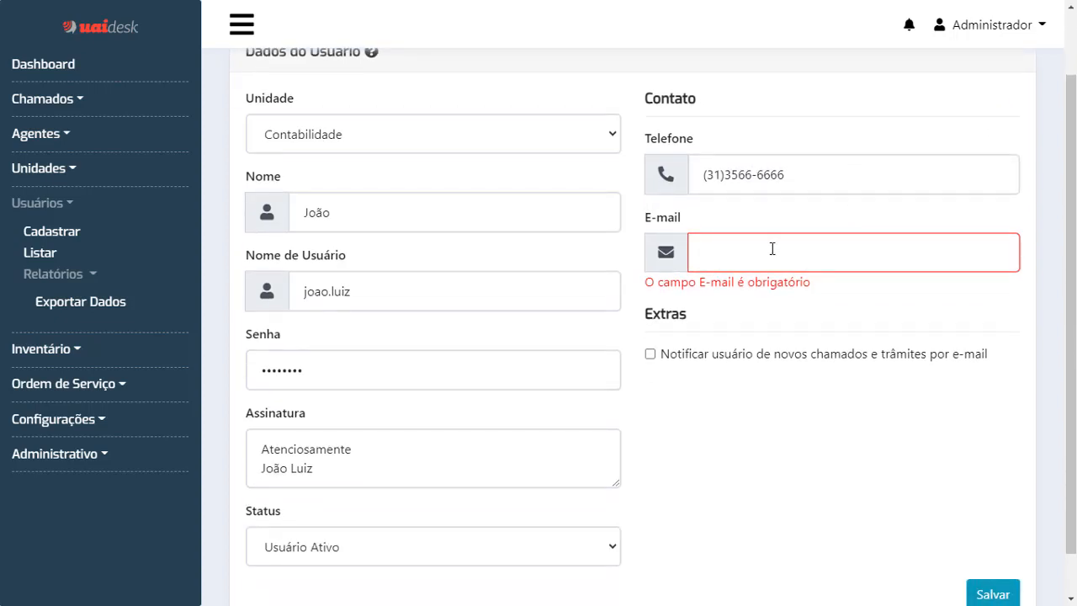
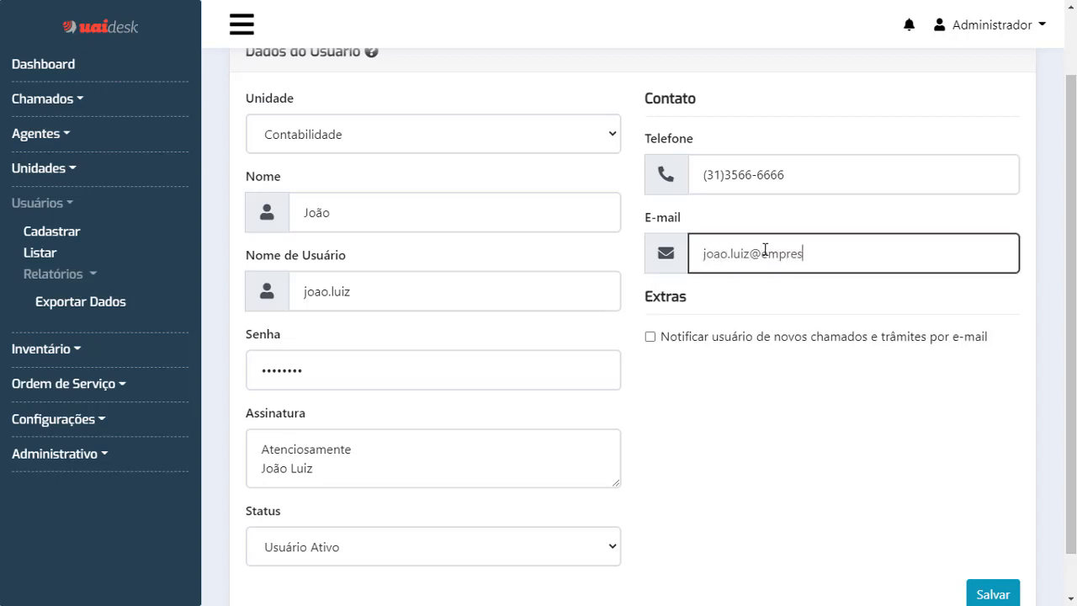
{"action": "scroll", "coordinate": [650, 347], "scroll_direction": "down", "scroll_amount": 1}
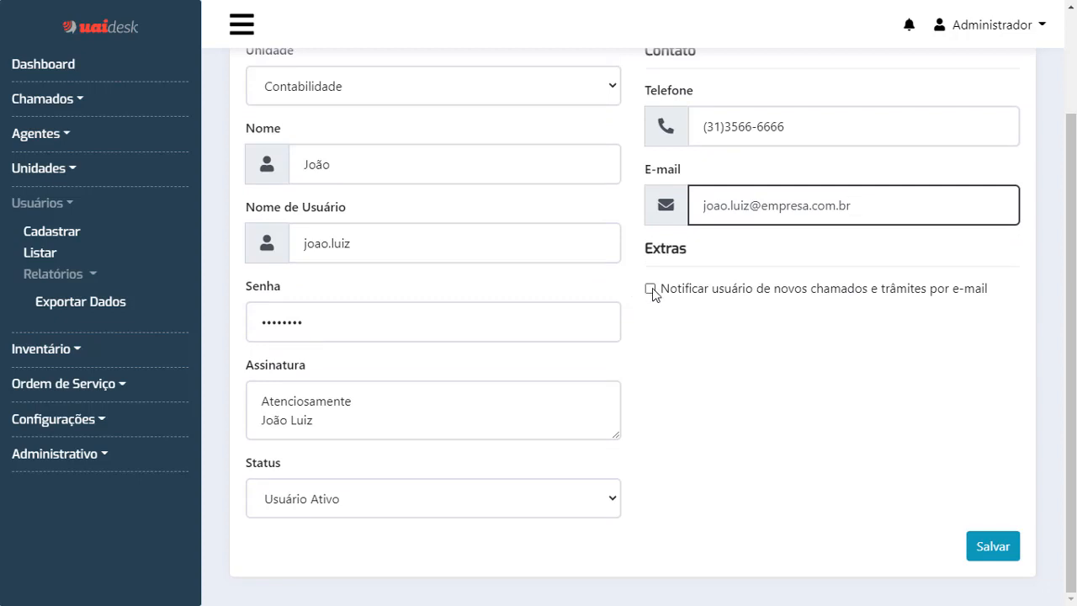
Enable e-mail notifications for new tickets and trâmites.
{"action": "left_click", "coordinate": [650, 290]}
{"action": "scroll", "coordinate": [1060, 281], "scroll_direction": "up", "scroll_amount": 1}
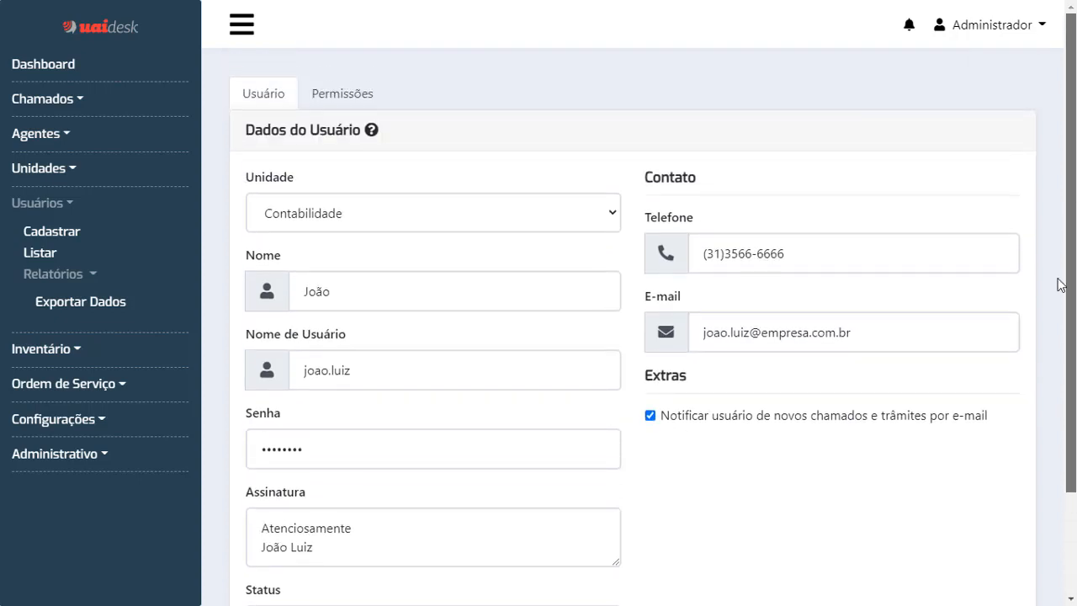
{"action": "scroll", "coordinate": [1059, 427], "scroll_direction": "down", "scroll_amount": 1}
{"action": "scroll", "coordinate": [418, 335], "scroll_direction": "up", "scroll_amount": 2}
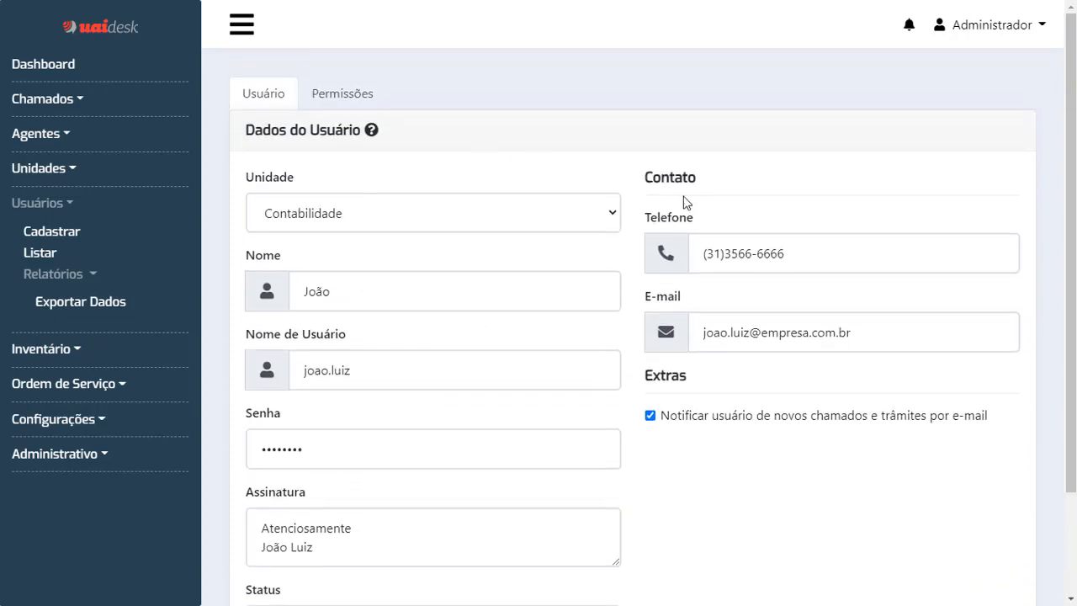
{"action": "scroll", "coordinate": [660, 320], "scroll_direction": "down", "scroll_amount": 2}
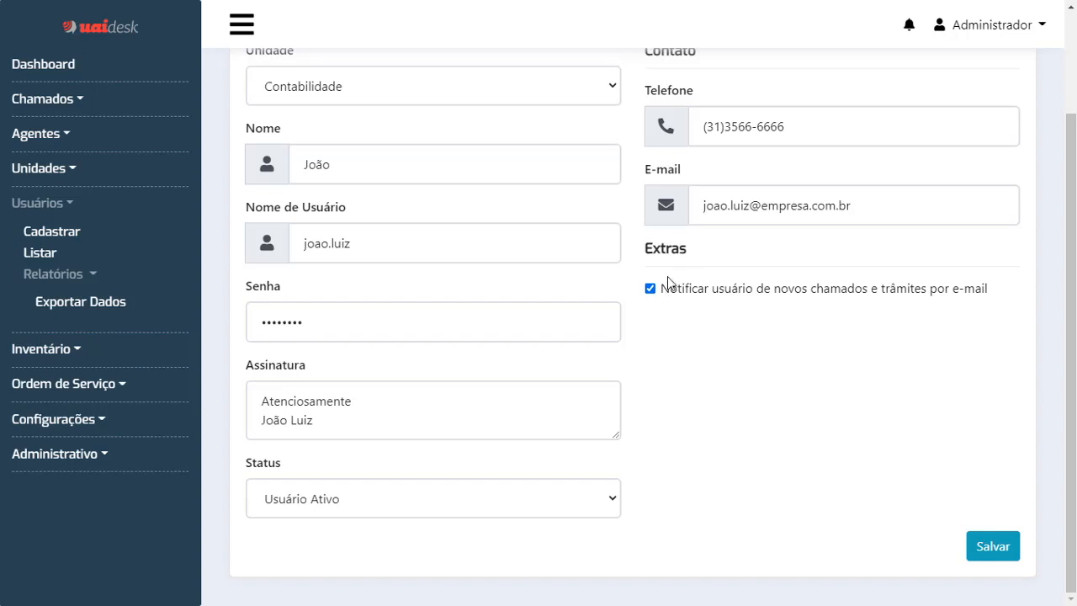
{"action": "scroll", "coordinate": [668, 276], "scroll_direction": "up", "scroll_amount": 3}
In the Permissões tab, tick and then untick the Adicionar, Alterar, Fechar and Excluir chamado boxes.
{"action": "left_click", "coordinate": [361, 95]}
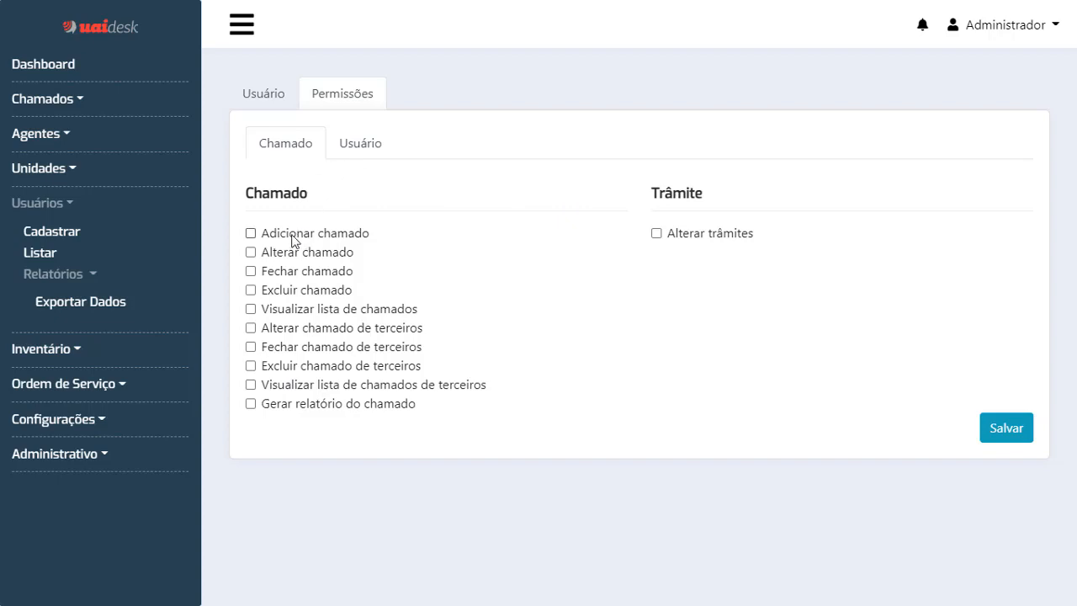
{"action": "left_click", "coordinate": [255, 237]}
{"action": "left_click", "coordinate": [251, 252]}
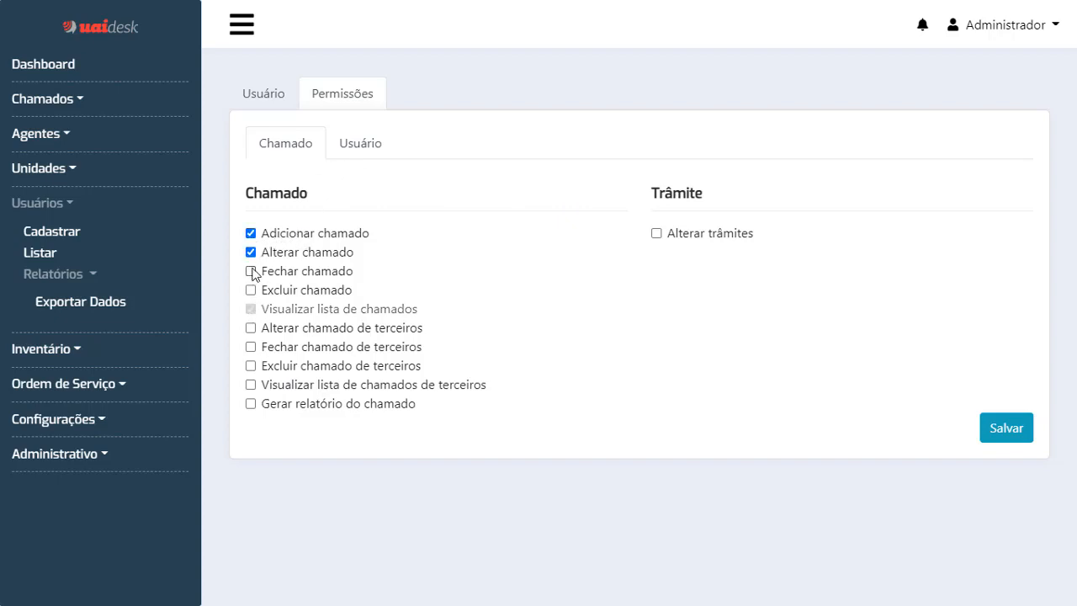
{"action": "left_click", "coordinate": [252, 271]}
{"action": "left_click", "coordinate": [252, 290]}
{"action": "left_click", "coordinate": [251, 271]}
{"action": "left_click", "coordinate": [251, 290]}
{"action": "left_click", "coordinate": [251, 233]}
{"action": "left_click", "coordinate": [250, 251]}
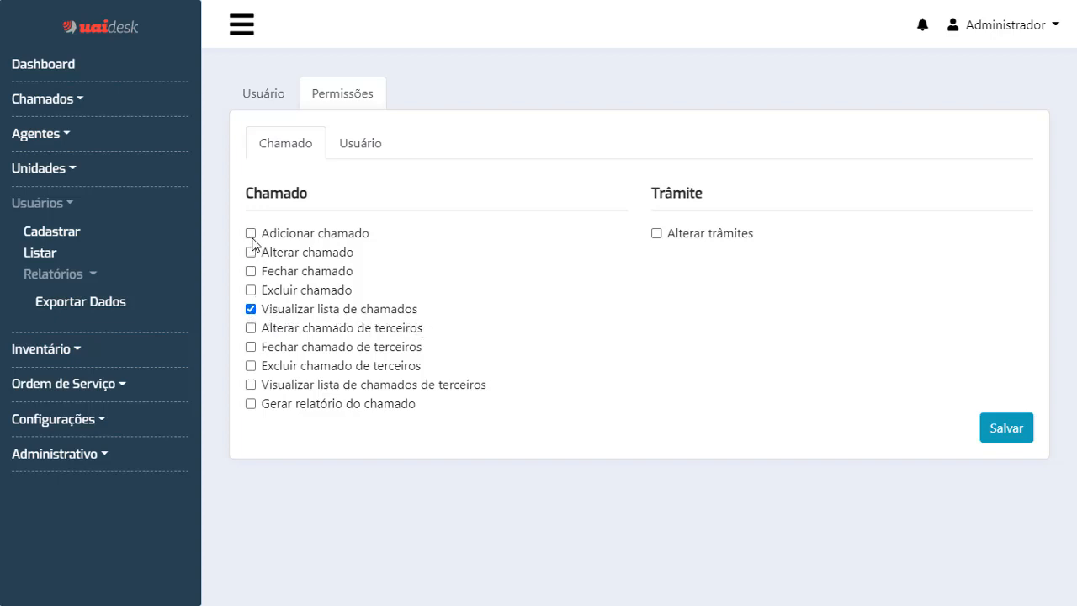
Grant Adicionar, Alterar, Fechar and Excluir chamado, leaving third-party editing and list viewing off.
{"action": "left_click", "coordinate": [250, 233]}
{"action": "left_click", "coordinate": [250, 309]}
{"action": "left_click", "coordinate": [250, 233]}
{"action": "left_click", "coordinate": [251, 252]}
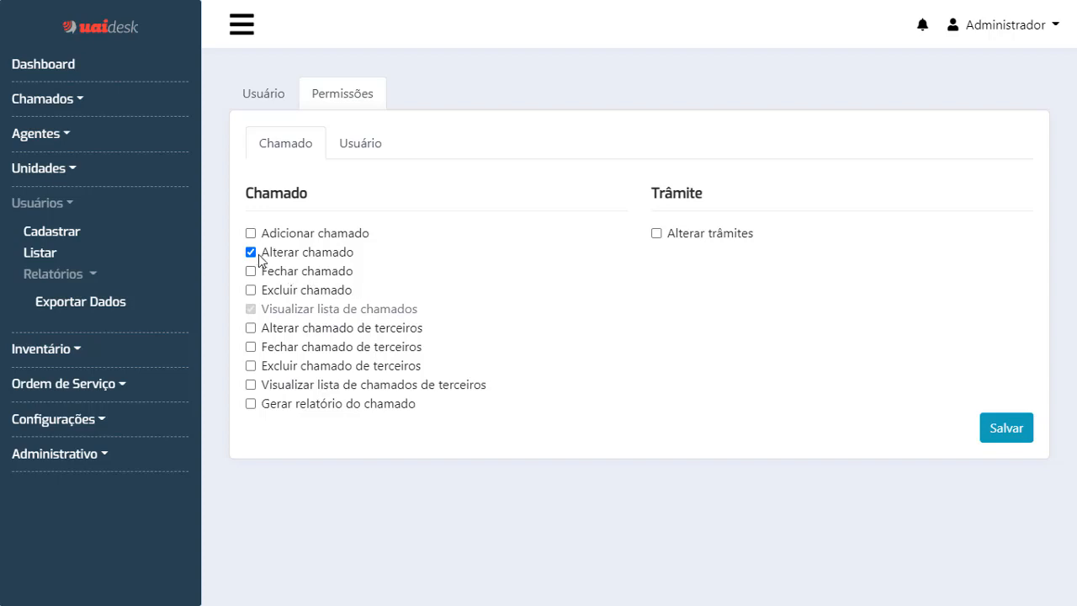
{"action": "left_click", "coordinate": [251, 253]}
{"action": "left_click", "coordinate": [251, 270]}
{"action": "left_click", "coordinate": [251, 235]}
{"action": "left_click", "coordinate": [251, 252]}
{"action": "left_click", "coordinate": [251, 290]}
{"action": "left_click", "coordinate": [251, 328]}
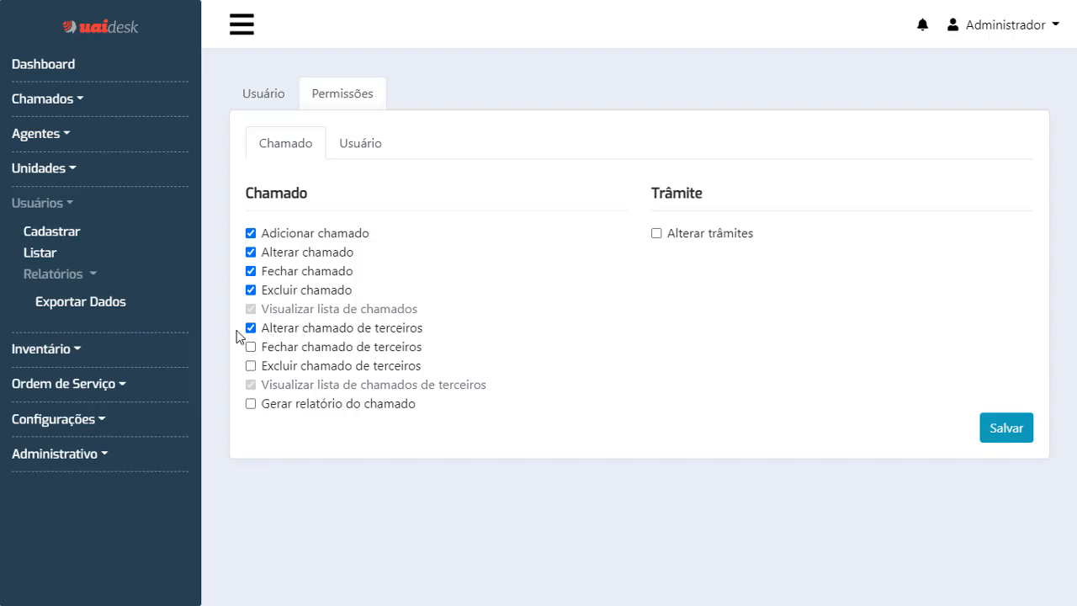
{"action": "left_click", "coordinate": [251, 328]}
{"action": "left_click", "coordinate": [251, 385]}
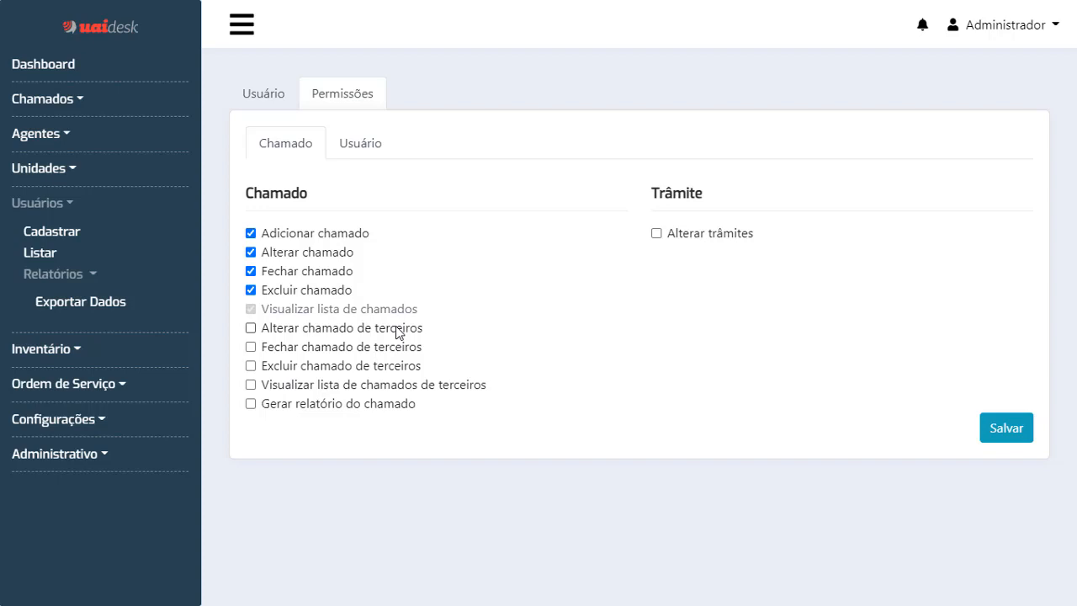
Allow editing, closing and deleting third-party tickets.
{"action": "left_click", "coordinate": [273, 97]}
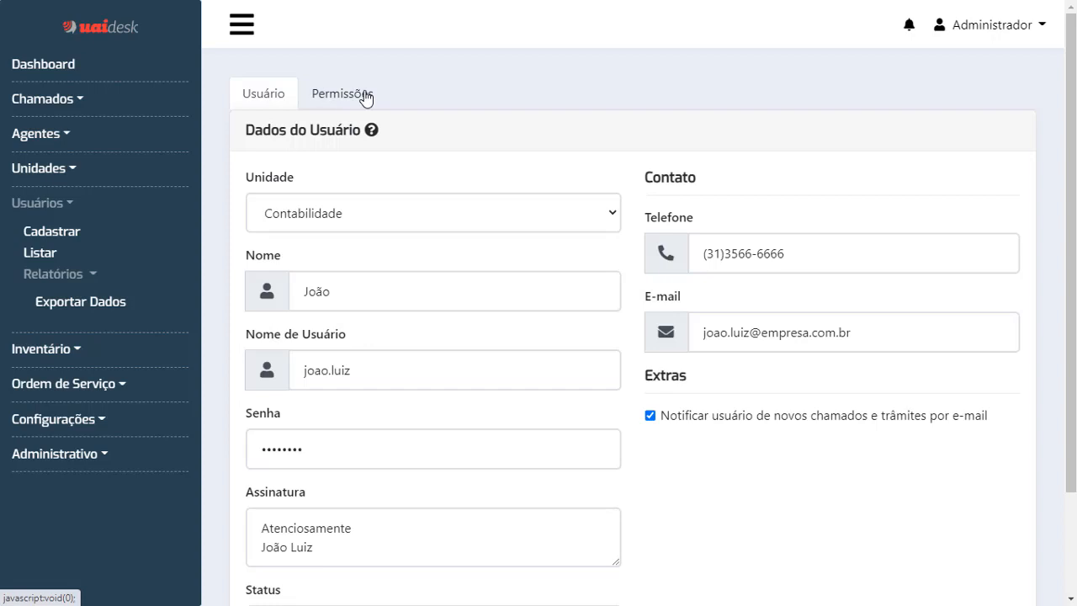
{"action": "left_click", "coordinate": [362, 99]}
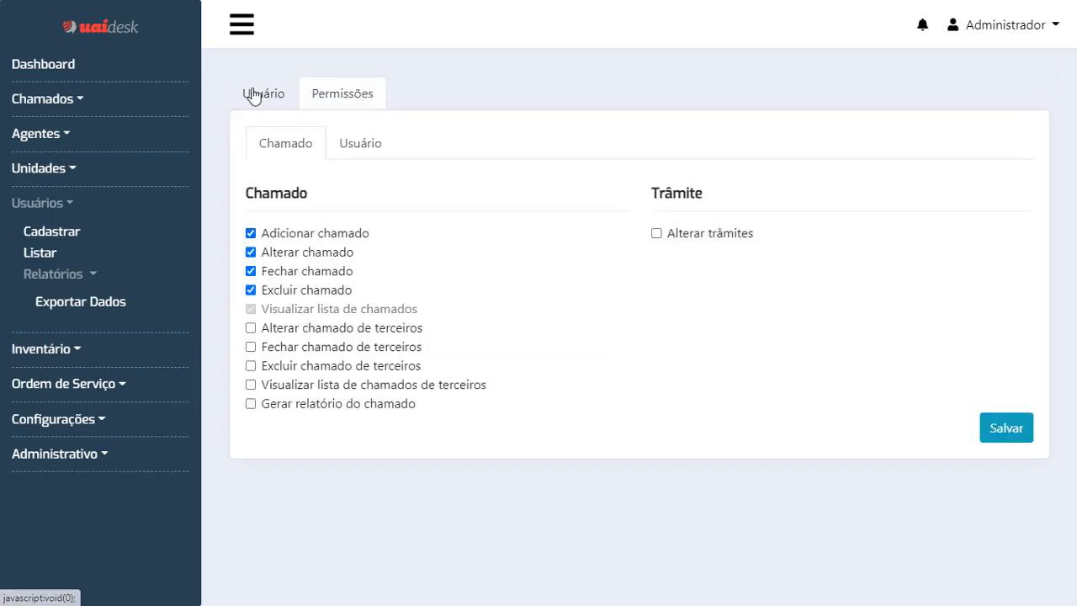
{"action": "left_click", "coordinate": [250, 329]}
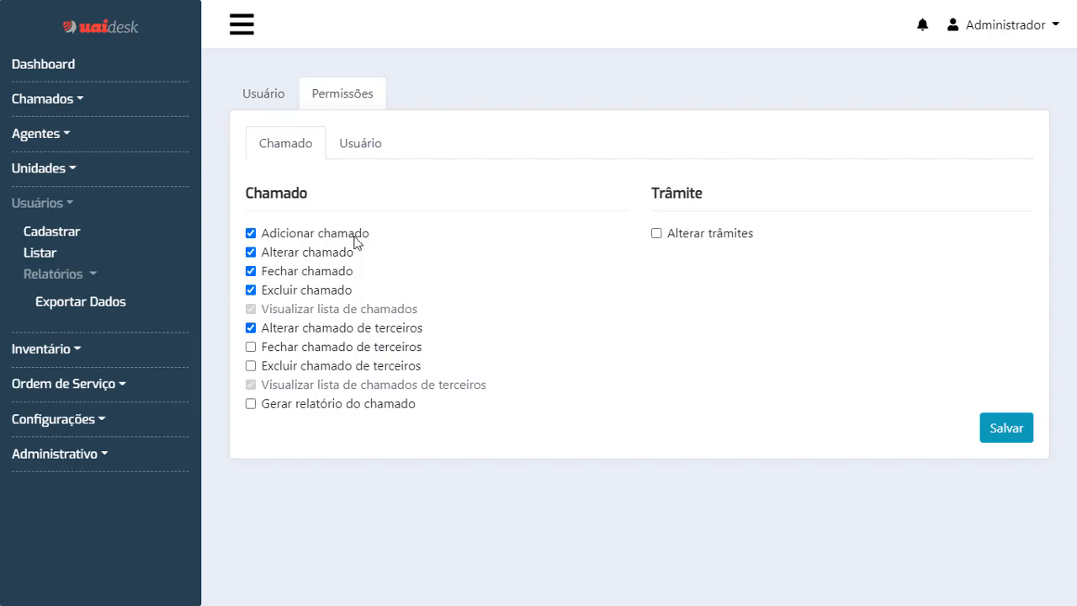
{"action": "left_click", "coordinate": [279, 103]}
{"action": "left_click", "coordinate": [326, 92]}
{"action": "left_click", "coordinate": [251, 347]}
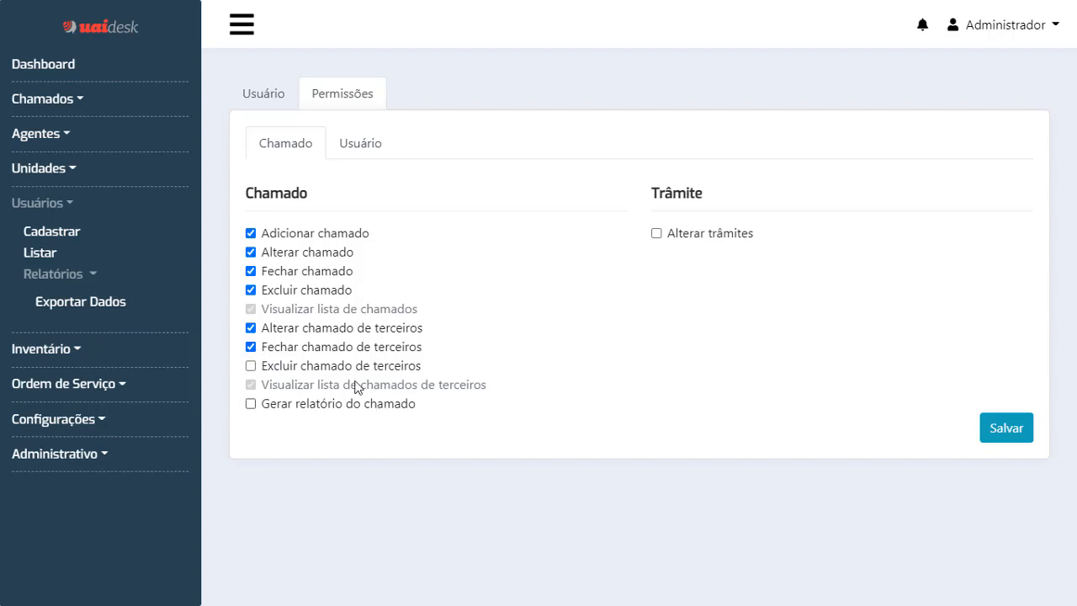
{"action": "left_click", "coordinate": [251, 366]}
Grant the Gerar relatório do chamado and Alterar trâmites permissions.
{"action": "left_click", "coordinate": [251, 406]}
{"action": "left_click", "coordinate": [251, 404]}
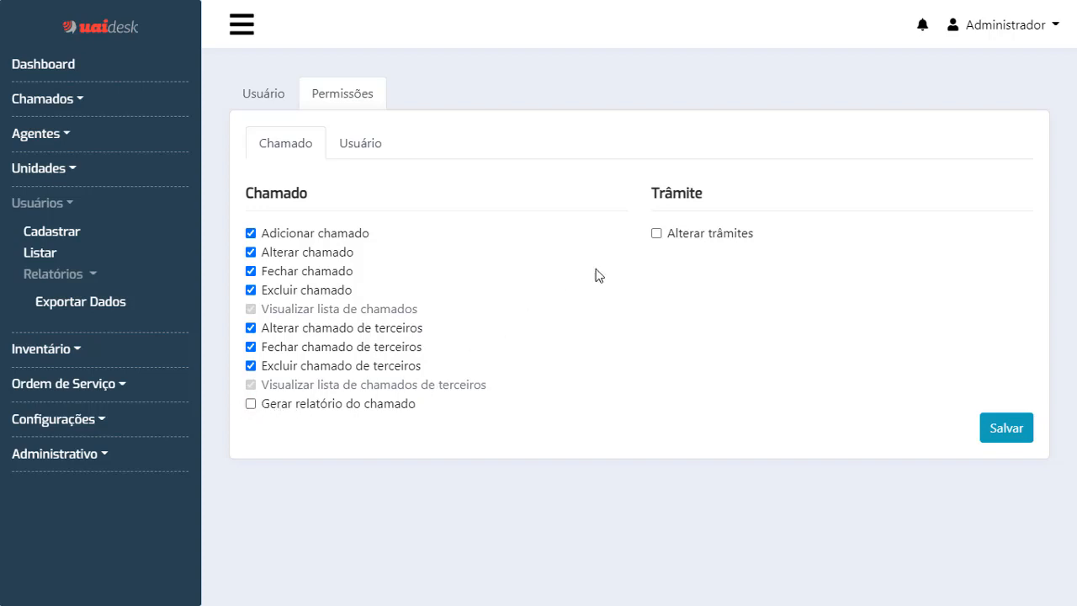
{"action": "left_click", "coordinate": [657, 236]}
{"action": "left_click", "coordinate": [252, 405]}
{"action": "left_click", "coordinate": [363, 147]}
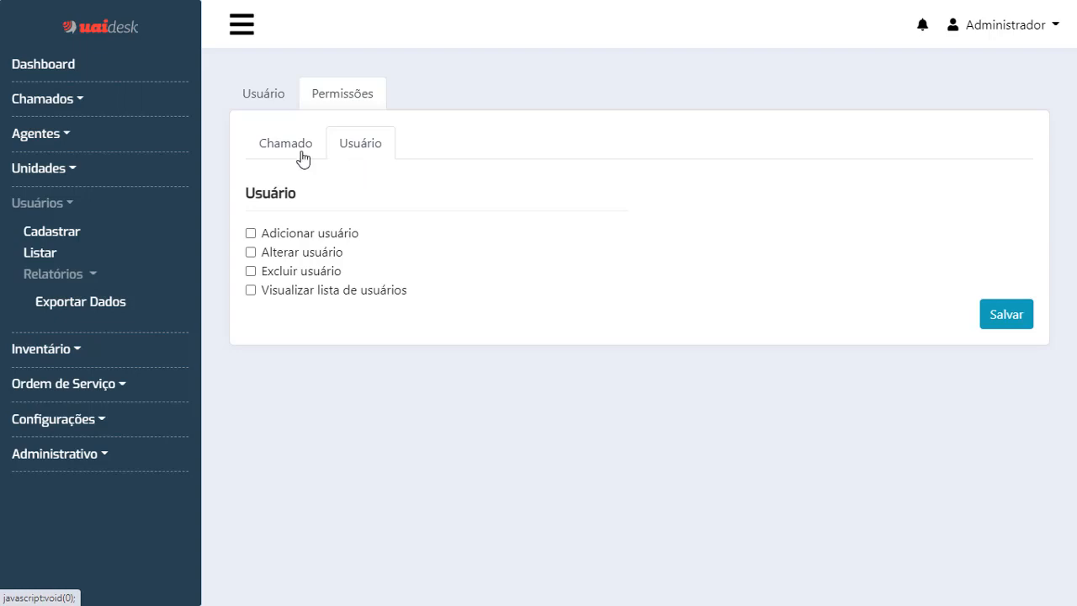
Grant Adicionar, Alterar and Excluir usuário permissions and save the new user.
{"action": "left_click", "coordinate": [272, 95]}
{"action": "left_click", "coordinate": [326, 95]}
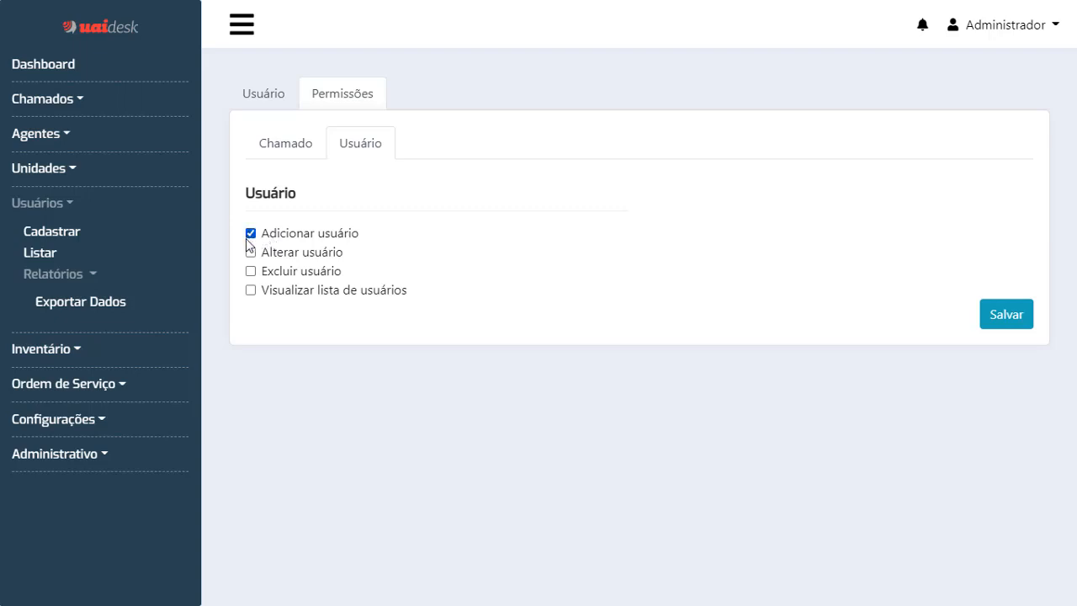
{"action": "left_click", "coordinate": [250, 252]}
{"action": "left_click", "coordinate": [250, 271]}
{"action": "left_click", "coordinate": [1013, 325]}
{"action": "left_click", "coordinate": [1022, 322]}
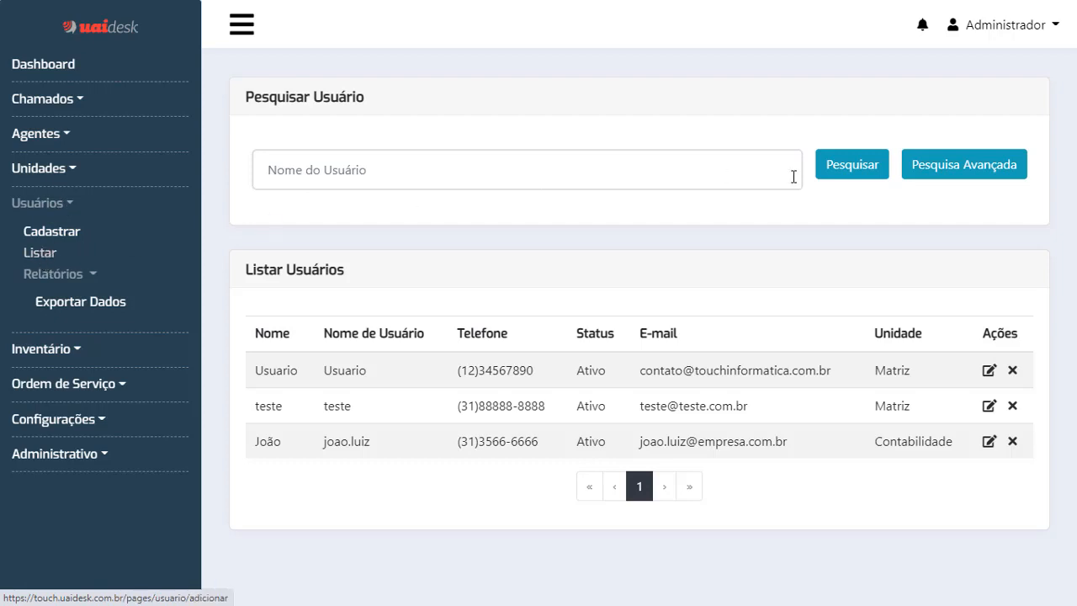
Search the user list by the new user's name, then open their record for editing.
{"action": "left_click", "coordinate": [665, 173]}
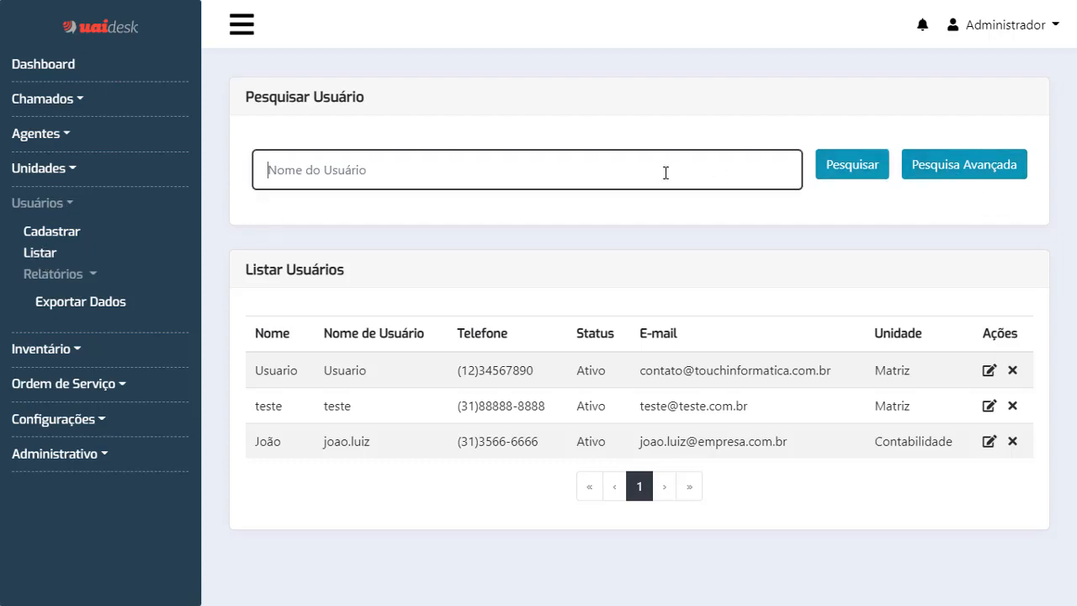
{"action": "type", "text": "joao"}
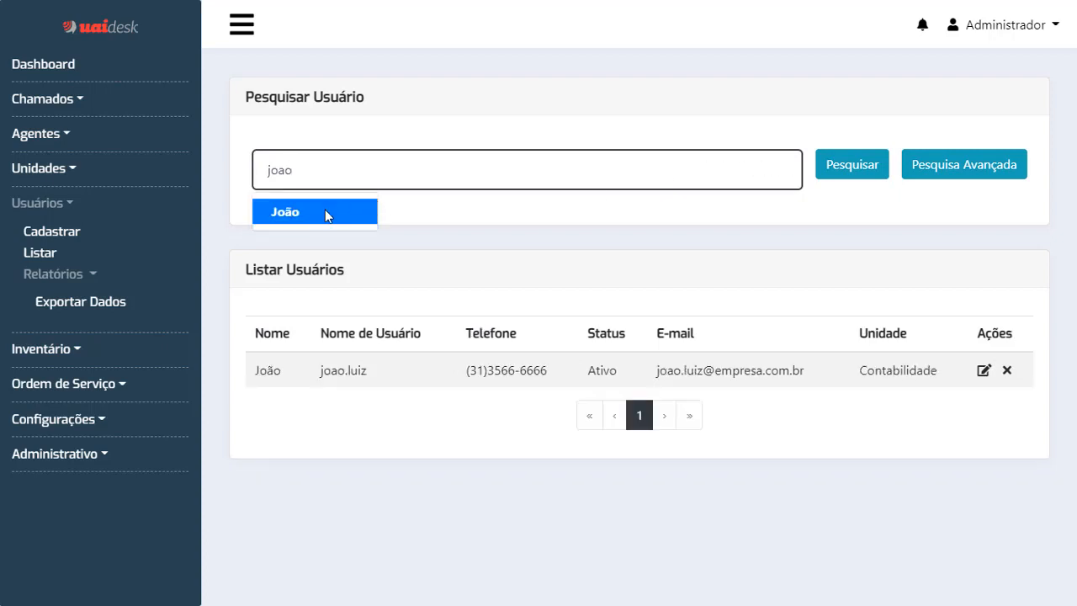
{"action": "left_click", "coordinate": [325, 212]}
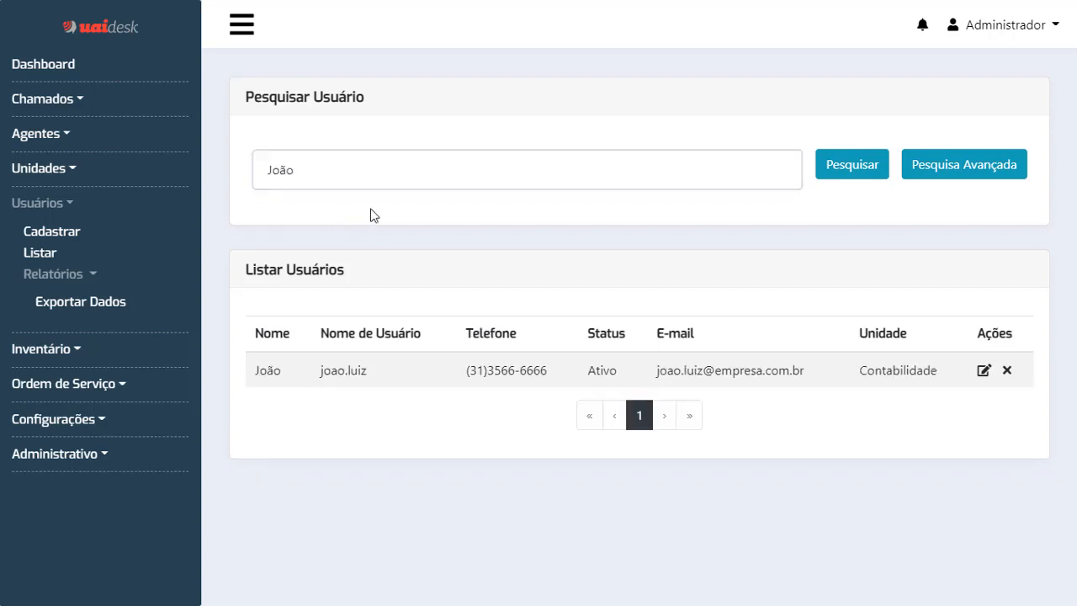
{"action": "left_click", "coordinate": [947, 168]}
{"action": "left_click", "coordinate": [573, 134]}
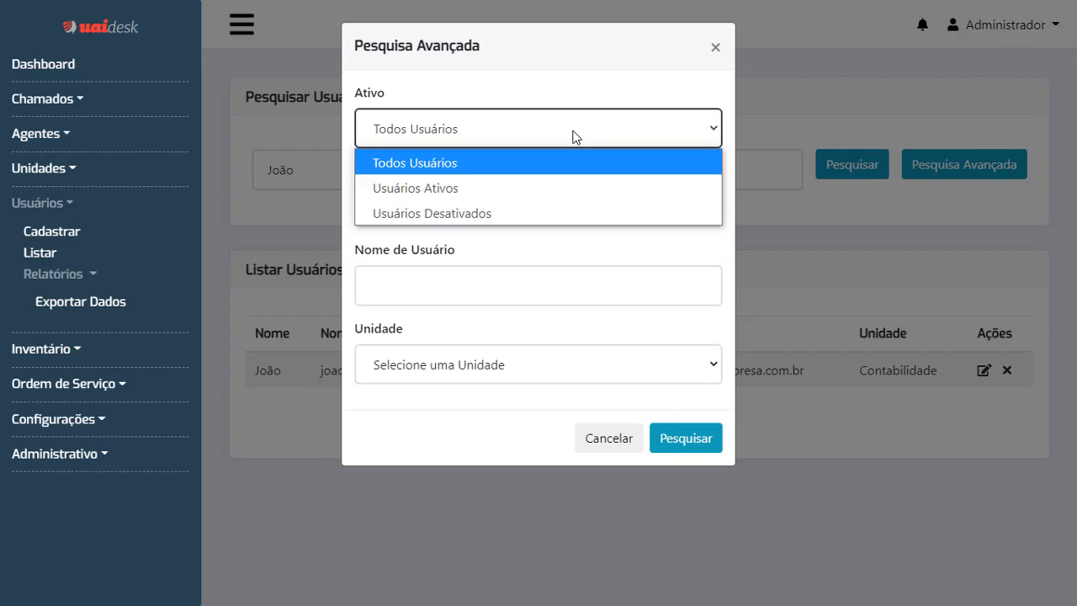
{"action": "left_click", "coordinate": [573, 137]}
{"action": "left_click", "coordinate": [528, 205]}
{"action": "left_click", "coordinate": [509, 296]}
{"action": "left_click", "coordinate": [522, 364]}
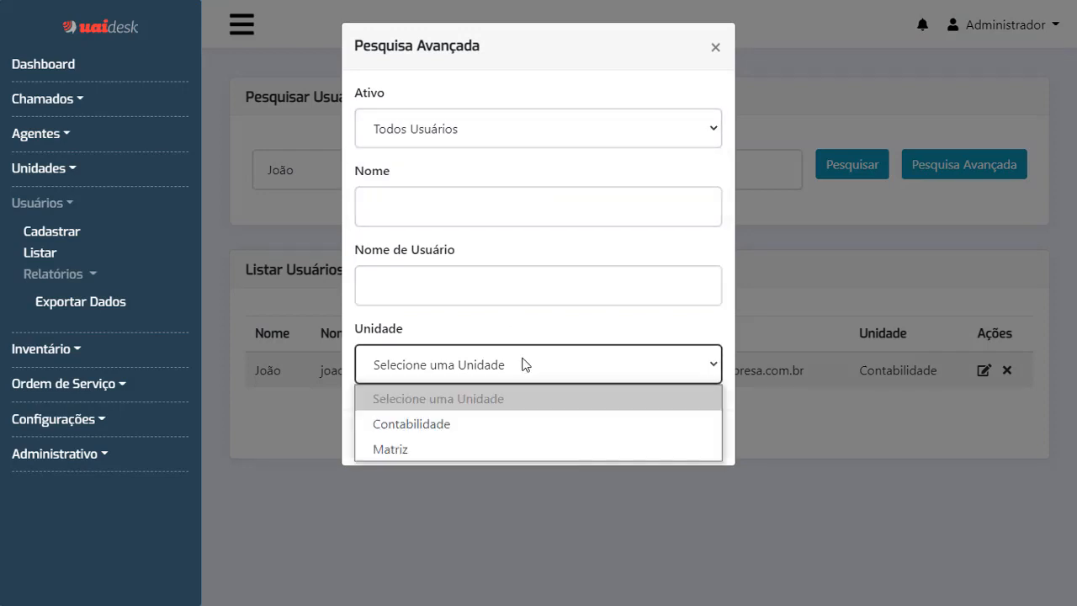
{"action": "left_click", "coordinate": [715, 47]}
{"action": "left_click", "coordinate": [716, 47]}
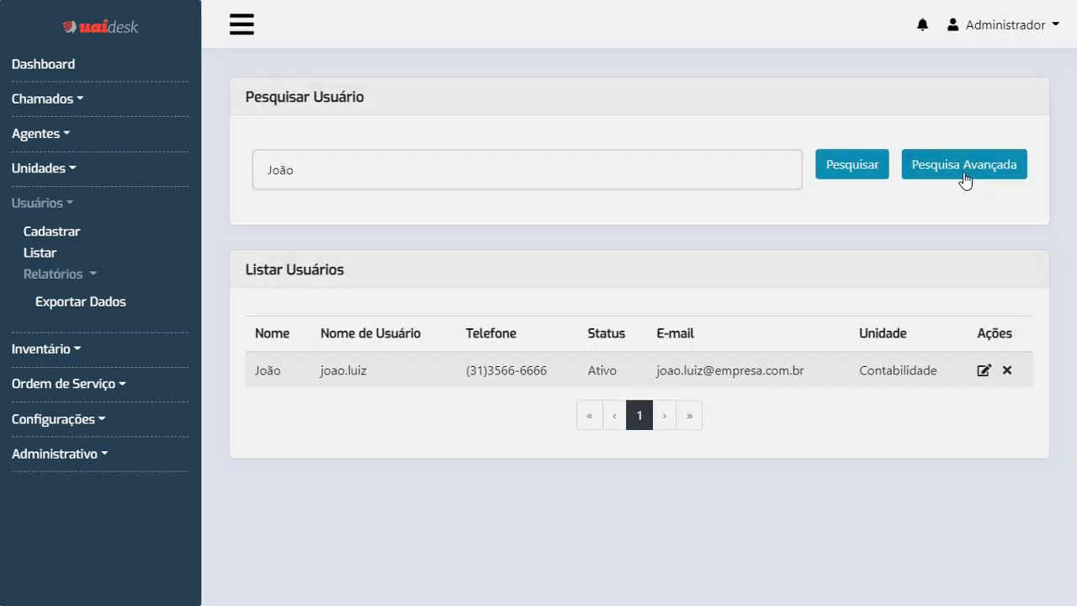
{"action": "left_click", "coordinate": [984, 371]}
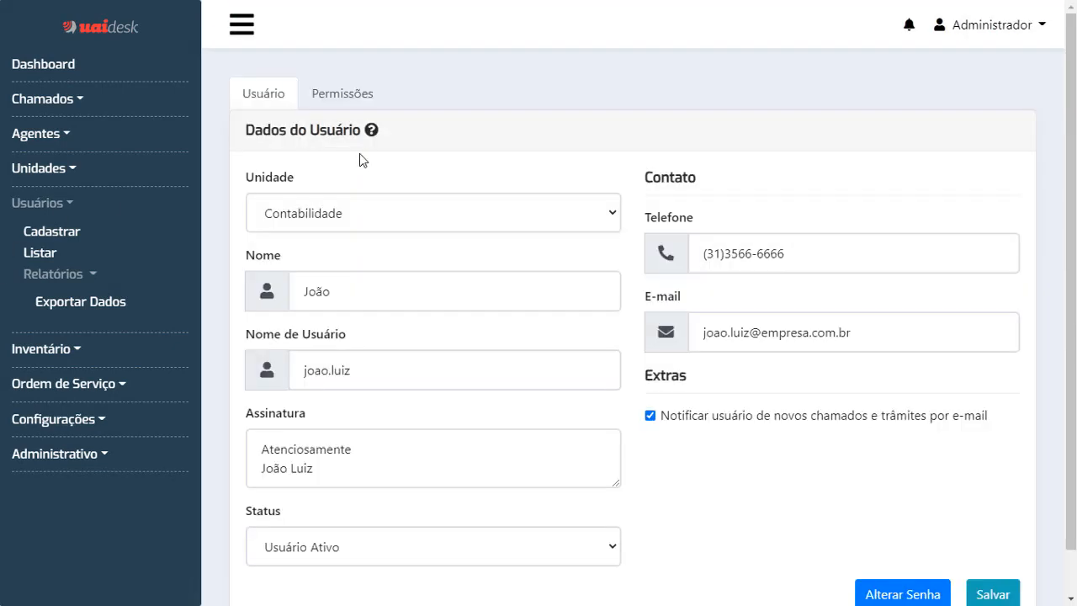
Review the Permissões tab and Alterar Senha box unchanged, then return to the full user list.
{"action": "left_click", "coordinate": [327, 103]}
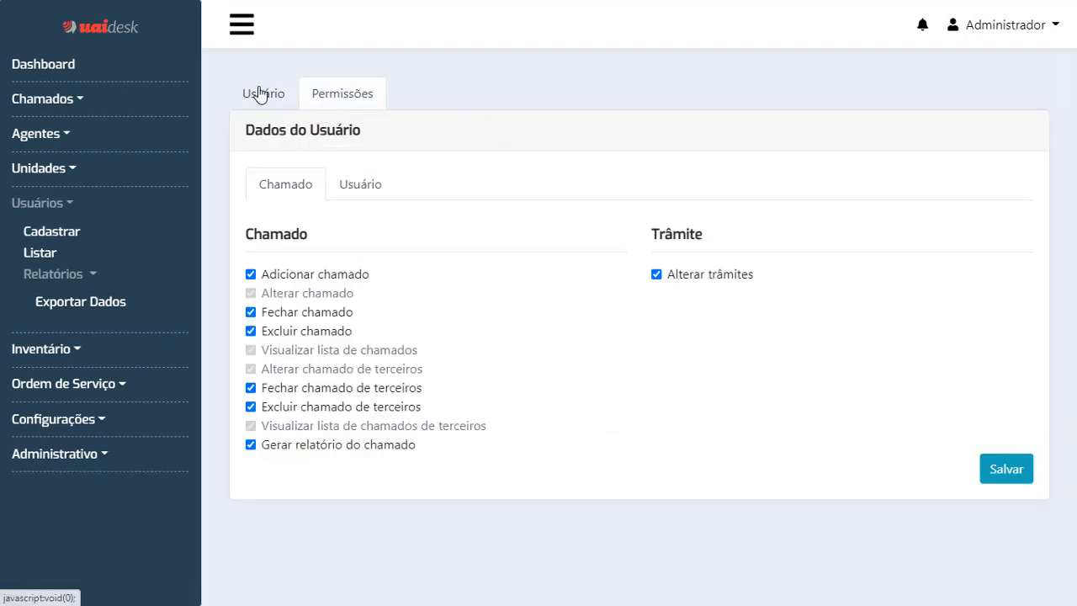
{"action": "left_click", "coordinate": [257, 94]}
{"action": "scroll", "coordinate": [884, 396], "scroll_direction": "down", "scroll_amount": 1}
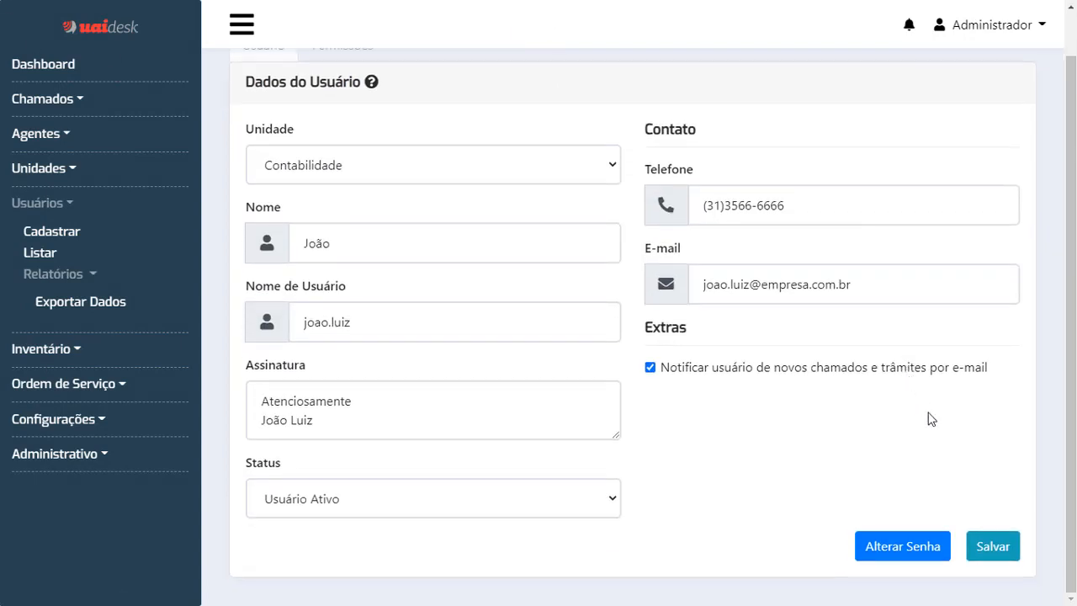
{"action": "left_click", "coordinate": [904, 547]}
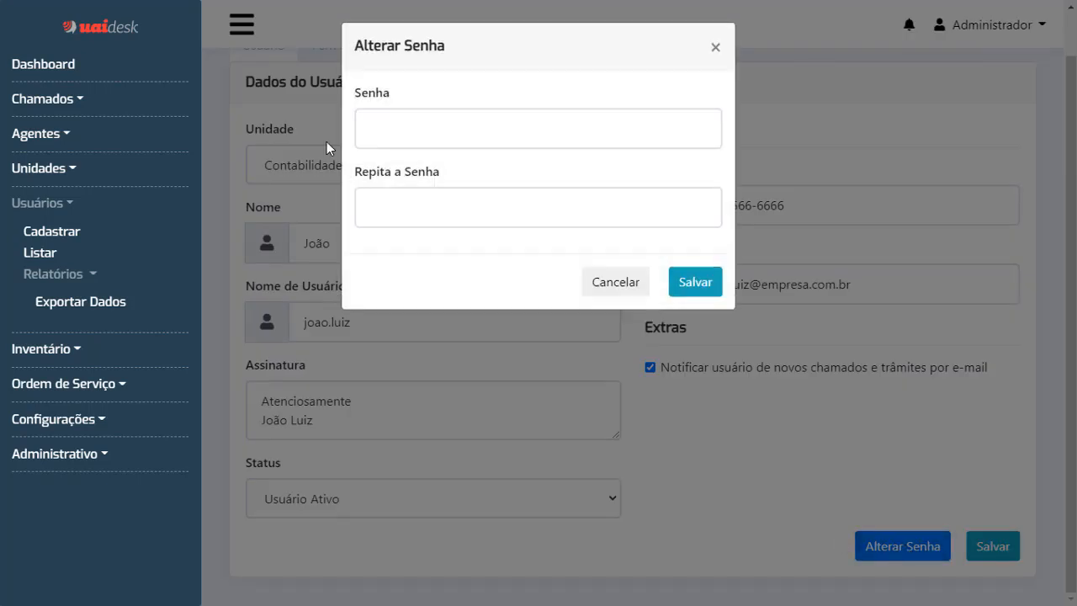
{"action": "left_click", "coordinate": [716, 51]}
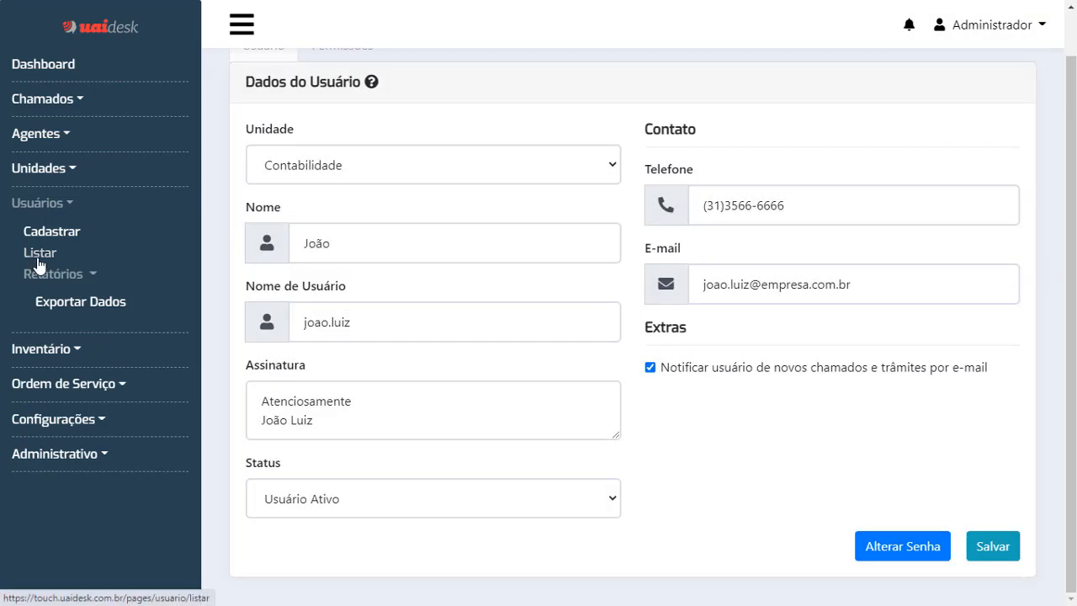
{"action": "left_click", "coordinate": [37, 257]}
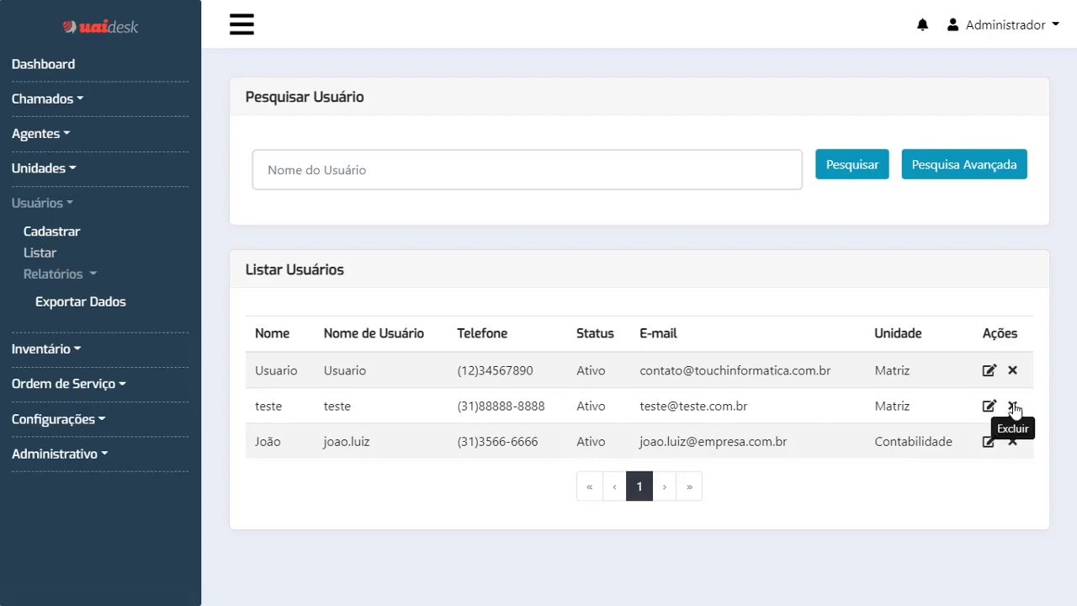
Delete the teste user account, answering Sim to the deletion confirmation.
{"action": "left_click", "coordinate": [1014, 409]}
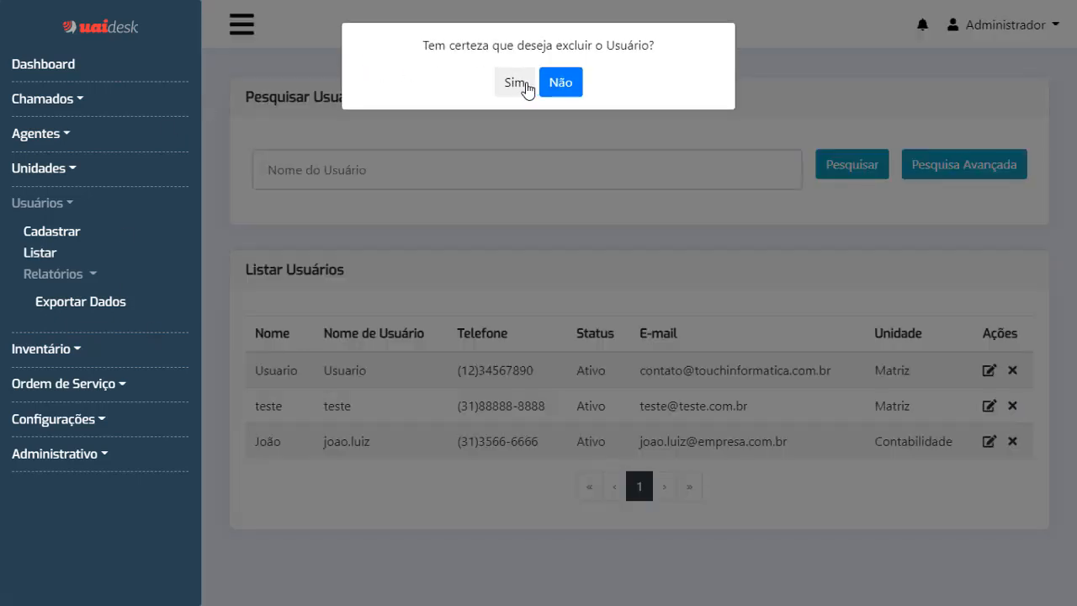
{"action": "left_click", "coordinate": [523, 82]}
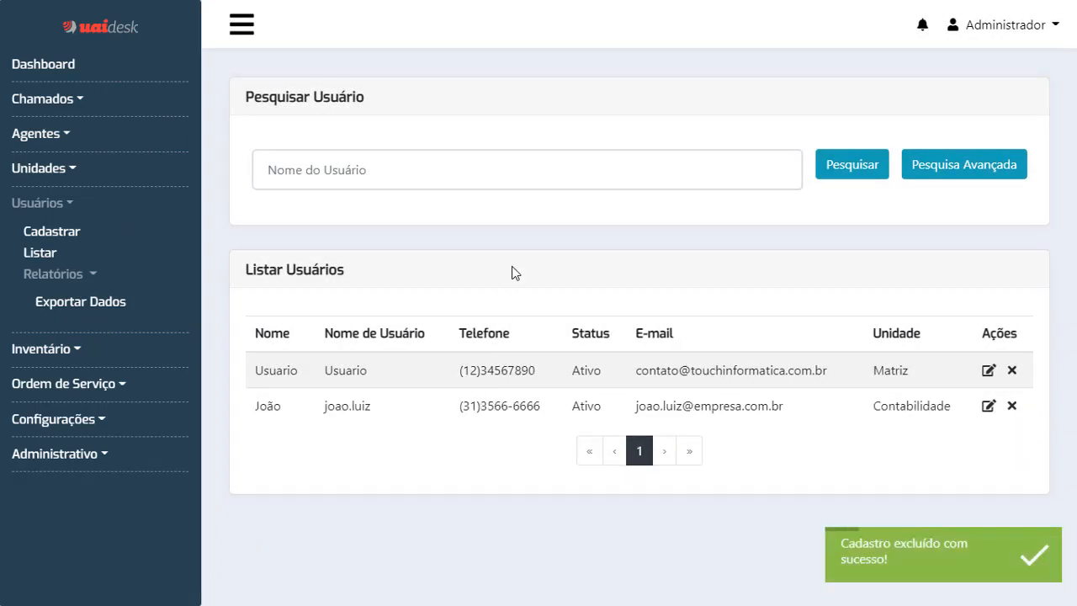